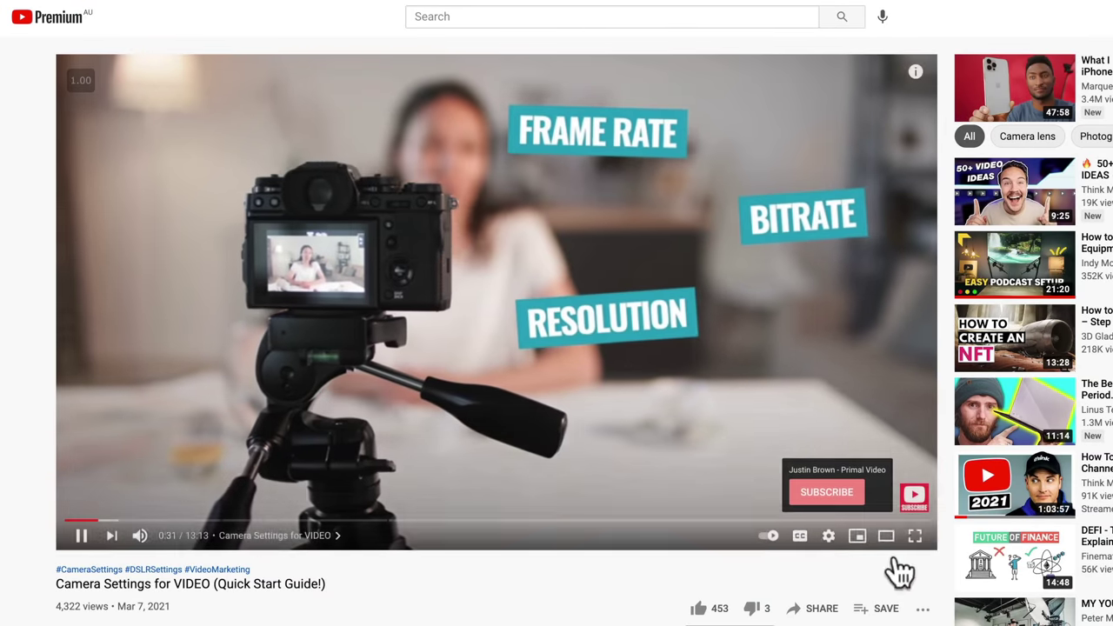
# Bring up the example watermark's subscribe pop-up on the YouTube demo video.
pyautogui.moveTo(914, 517)
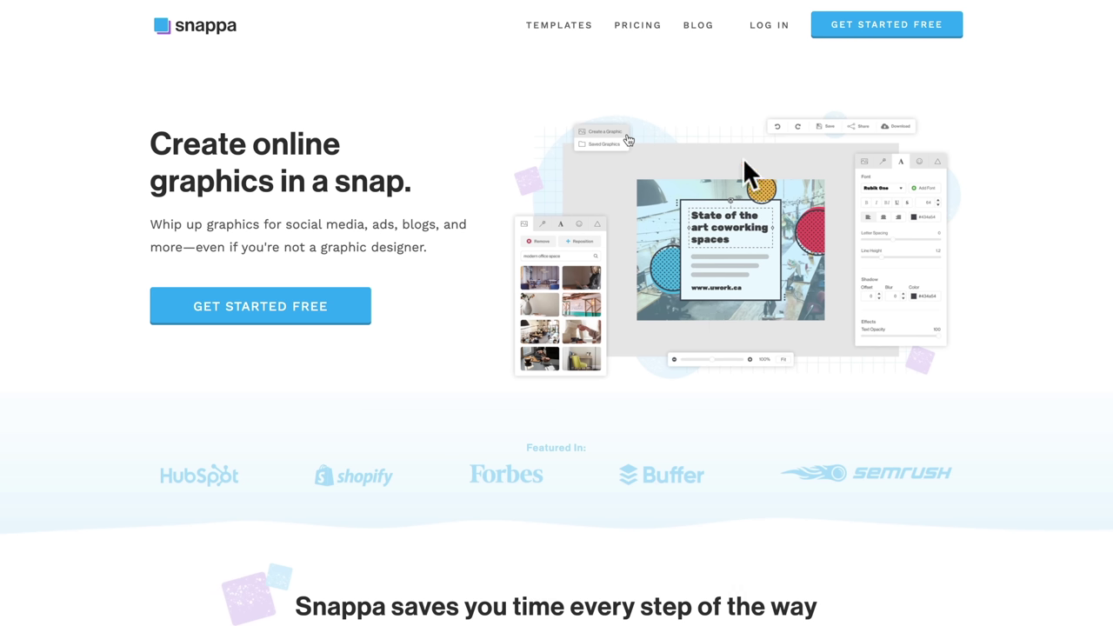
# Review Snappa's pricing plans, noting the free plan's 3 downloads per month limit.
pyautogui.click(637, 26)
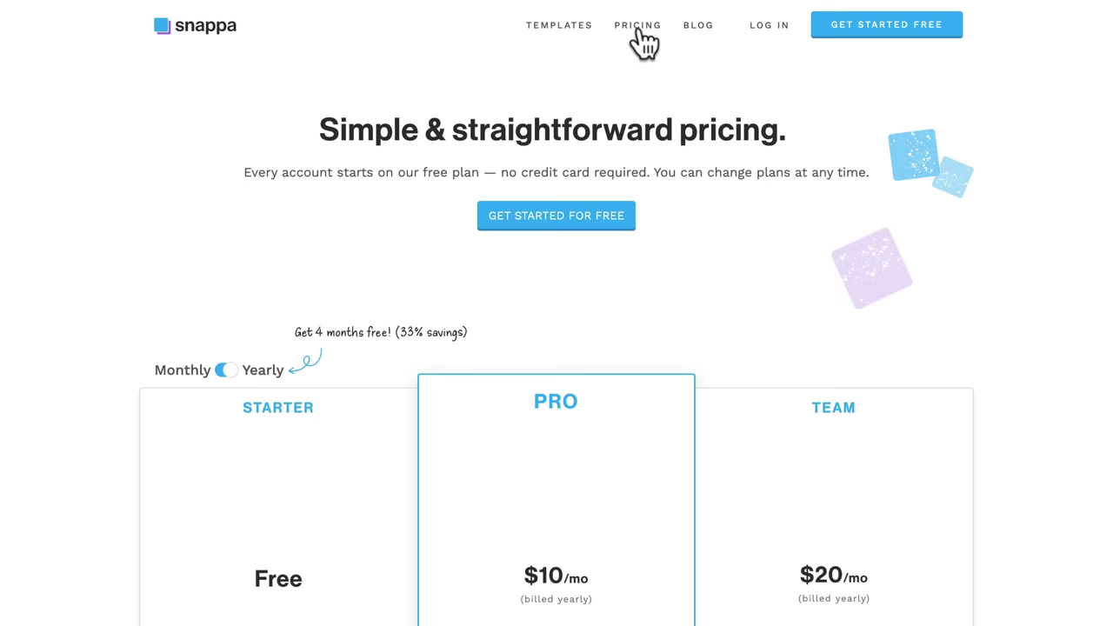
pyautogui.scroll(-3, 40, 595)
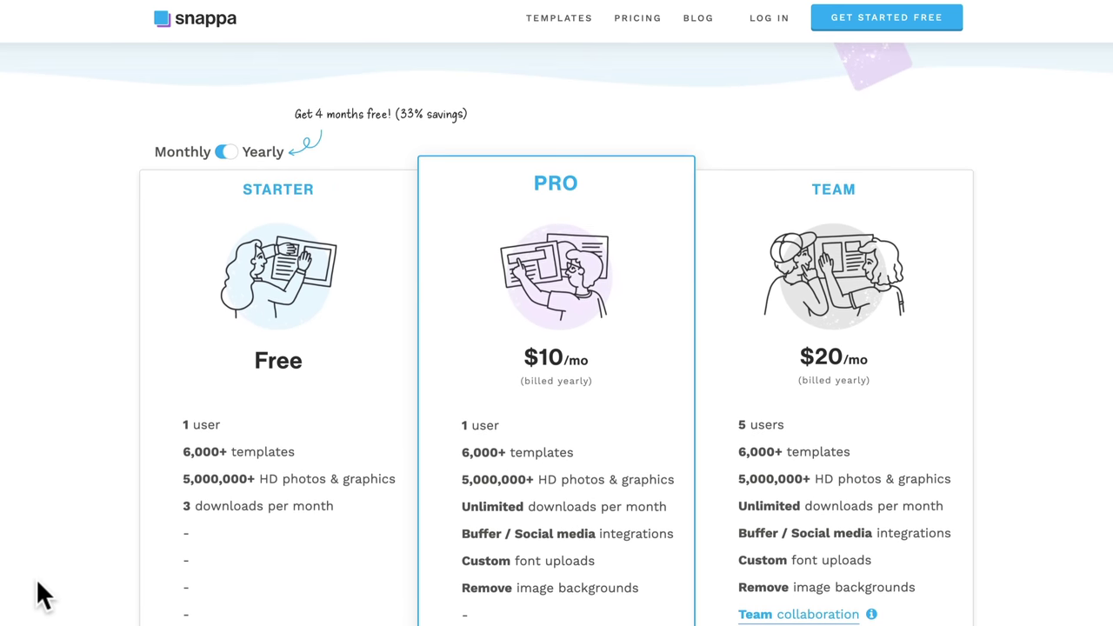
pyautogui.moveTo(182, 500); pyautogui.dragTo(364, 522)
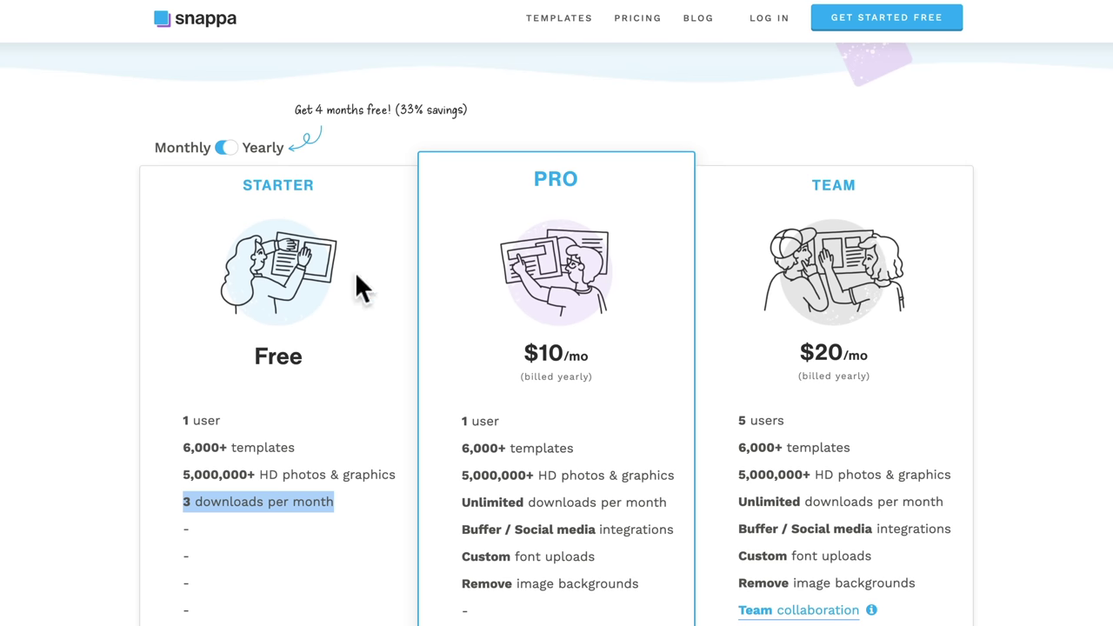
# Sign in and start a custom graphic sized 150 × 150 px.
pyautogui.click(773, 19)
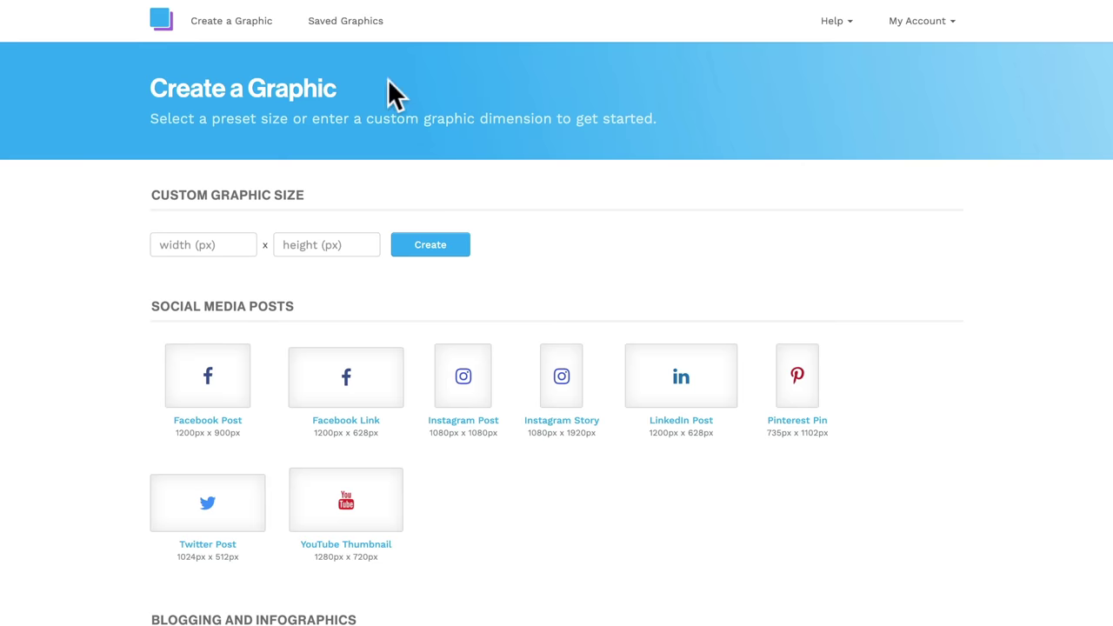
pyautogui.scroll(-10, 509, 478)
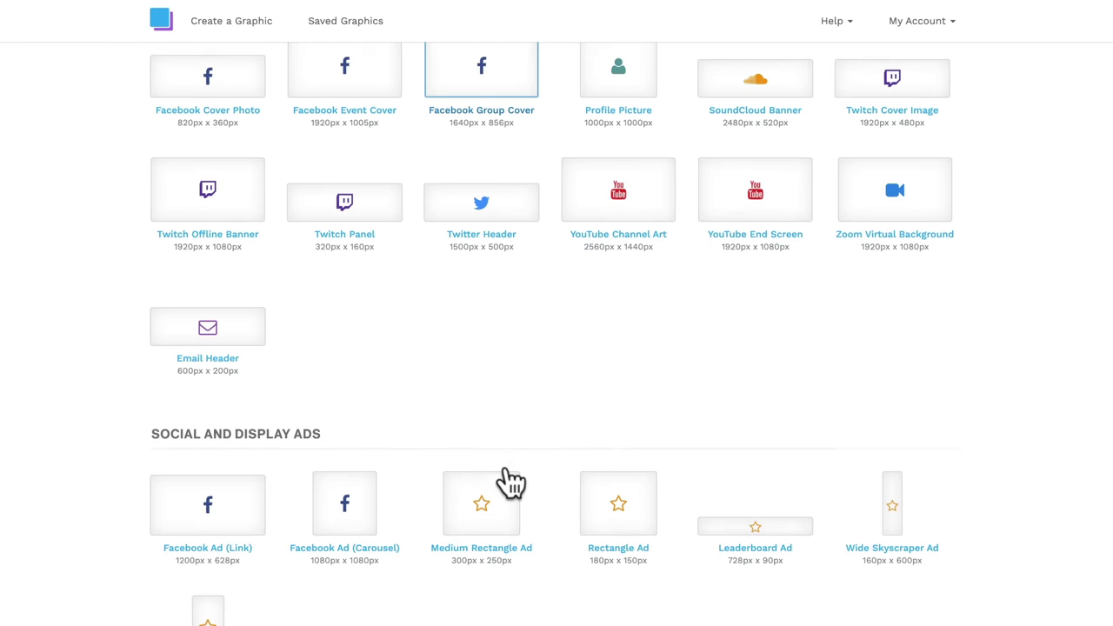
pyautogui.scroll(10, 511, 480)
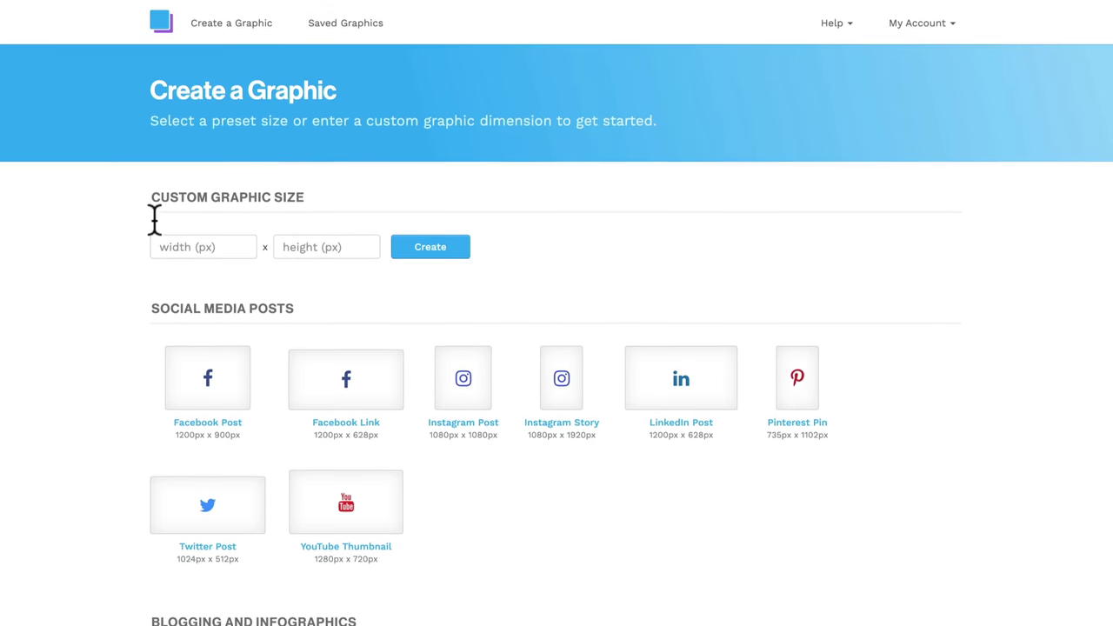
pyautogui.click(223, 255)
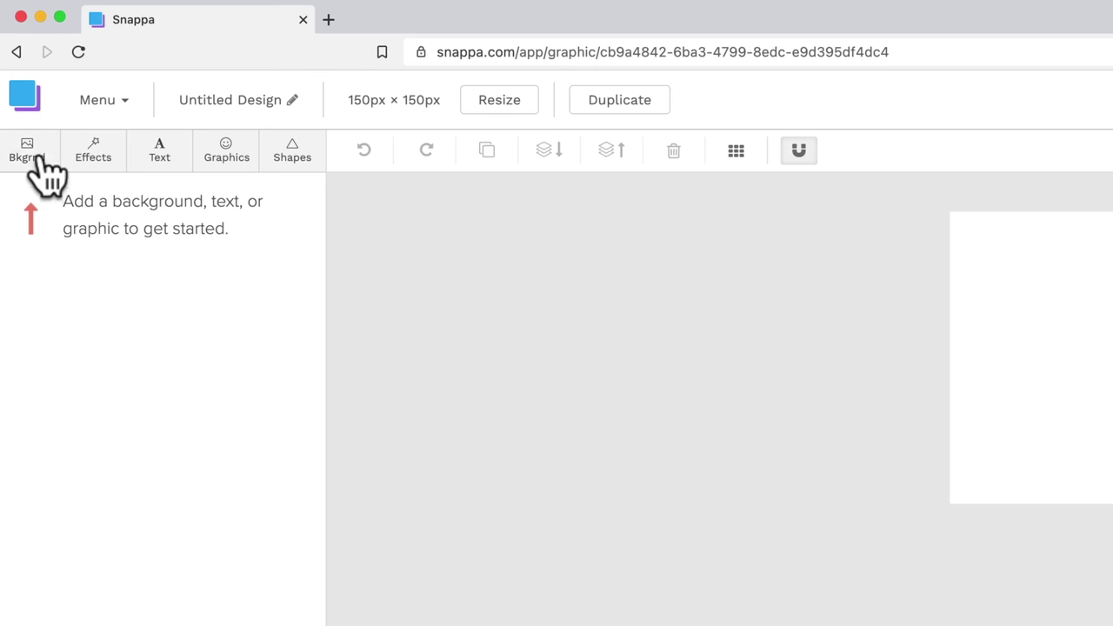
# Switch the background from patterns to a plain custom colour, bright red #ff0000.
pyautogui.click(35, 161)
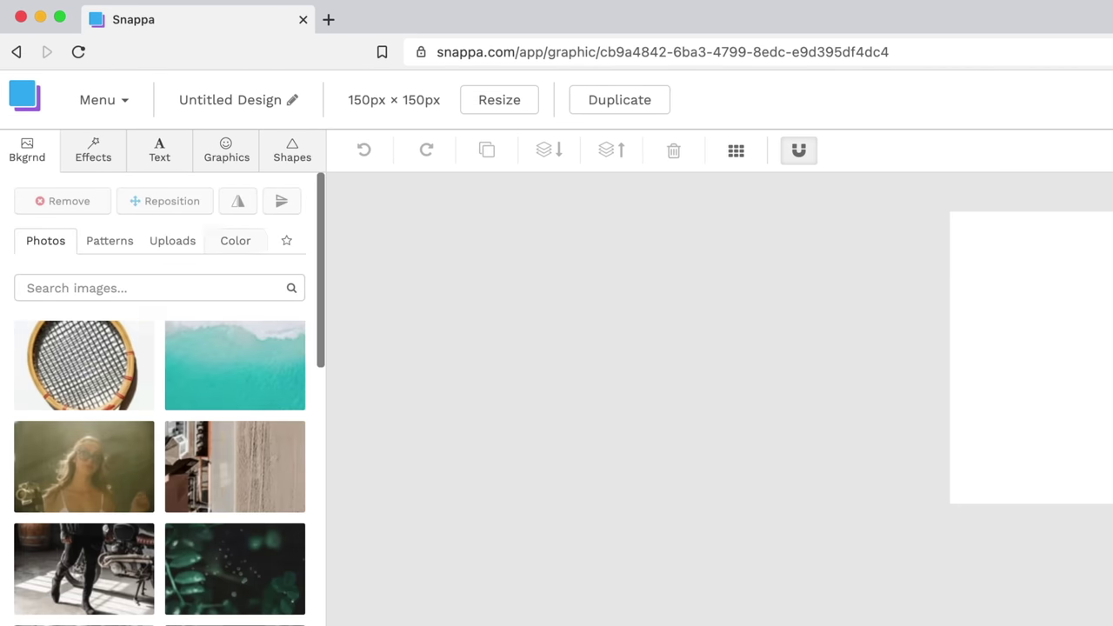
pyautogui.click(110, 252)
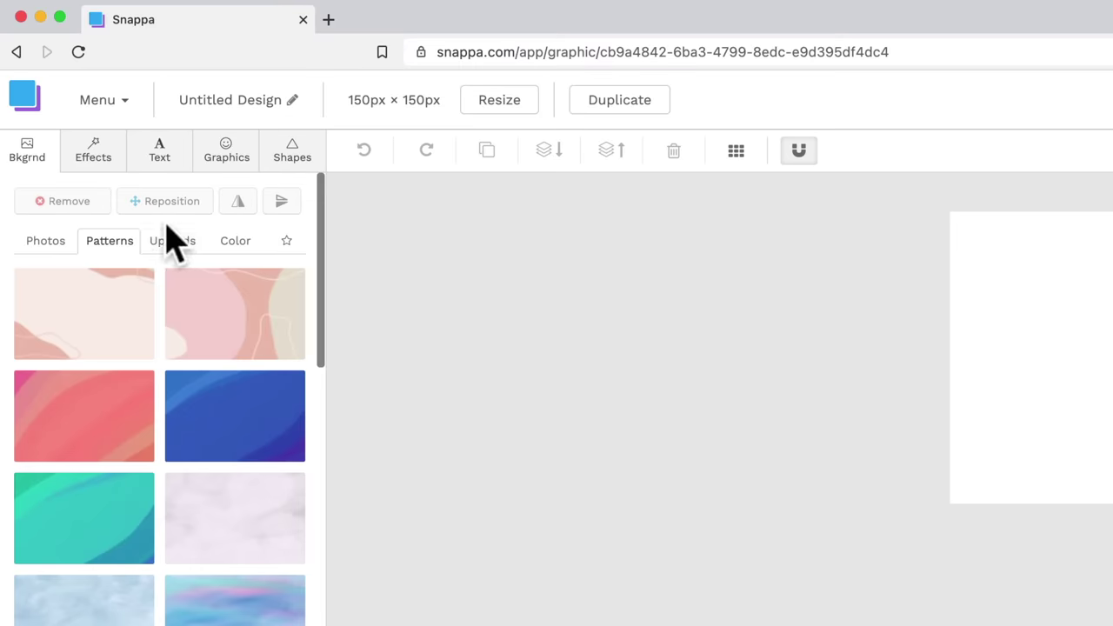
pyautogui.click(233, 247)
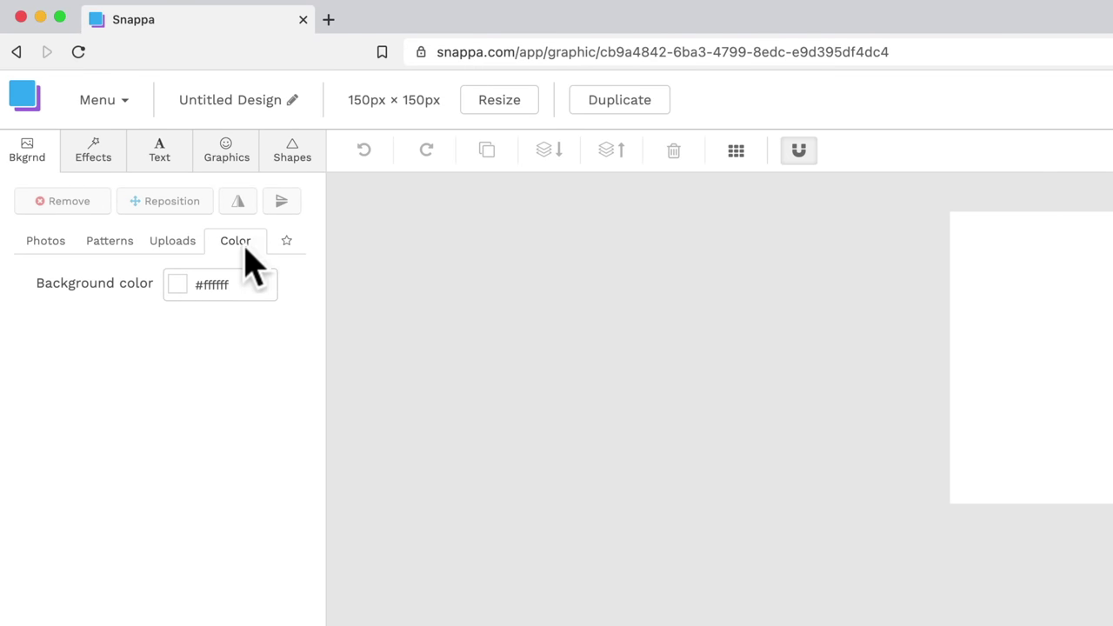
pyautogui.click(178, 287)
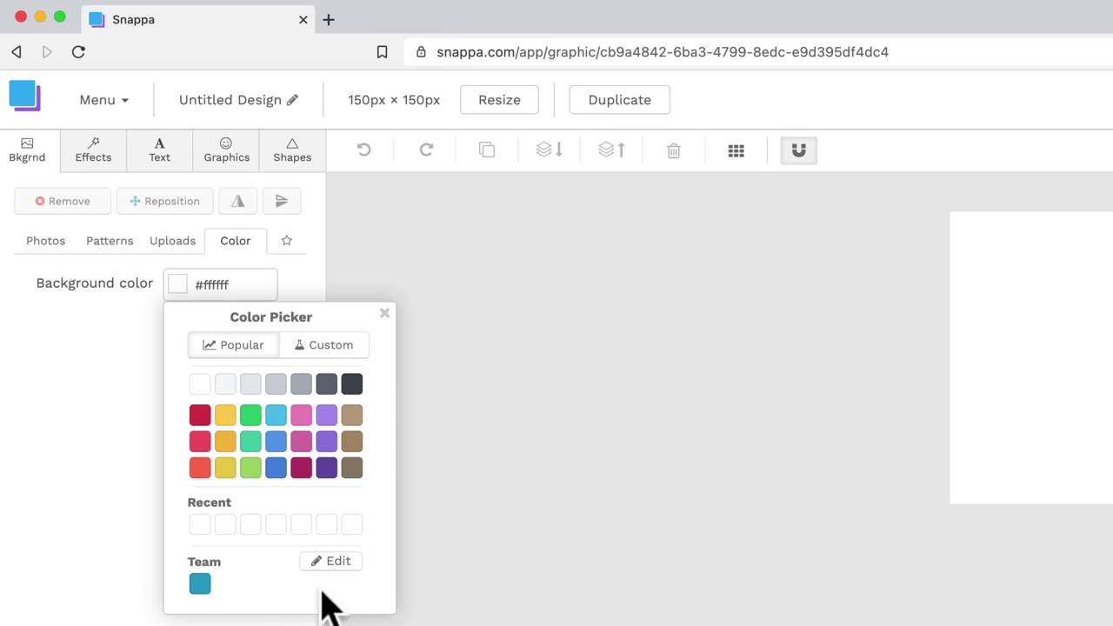
pyautogui.click(332, 345)
pyautogui.moveTo(337, 377); pyautogui.dragTo(383, 395)
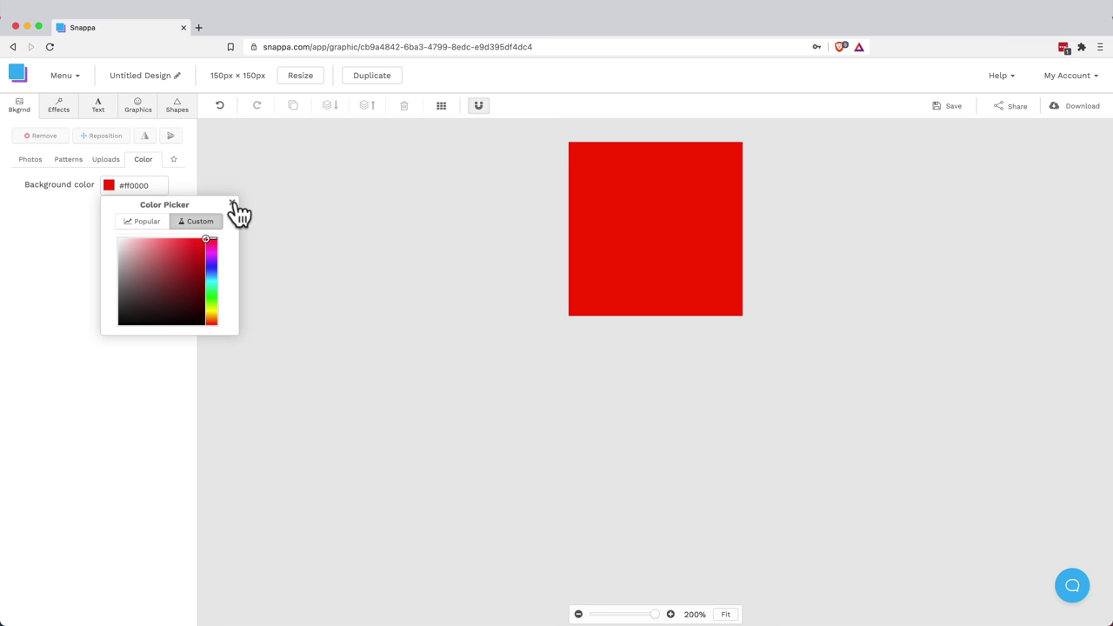
pyautogui.click(384, 313)
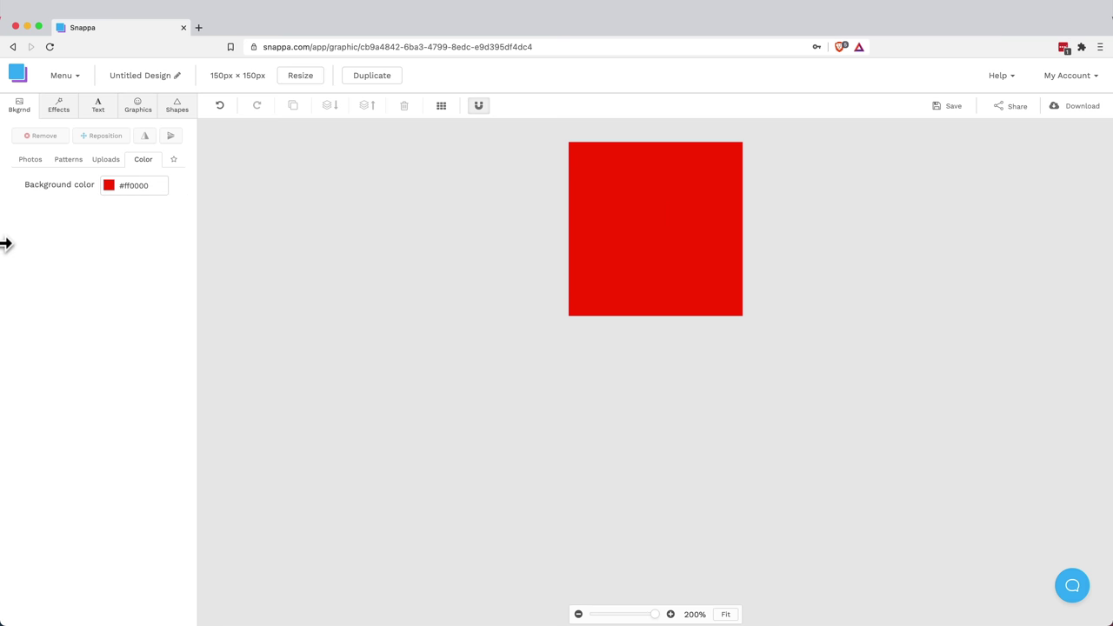
# Add an Archivo Black heading at size 22 and replace its placeholder with SUBSCRIBE.
pyautogui.click(99, 114)
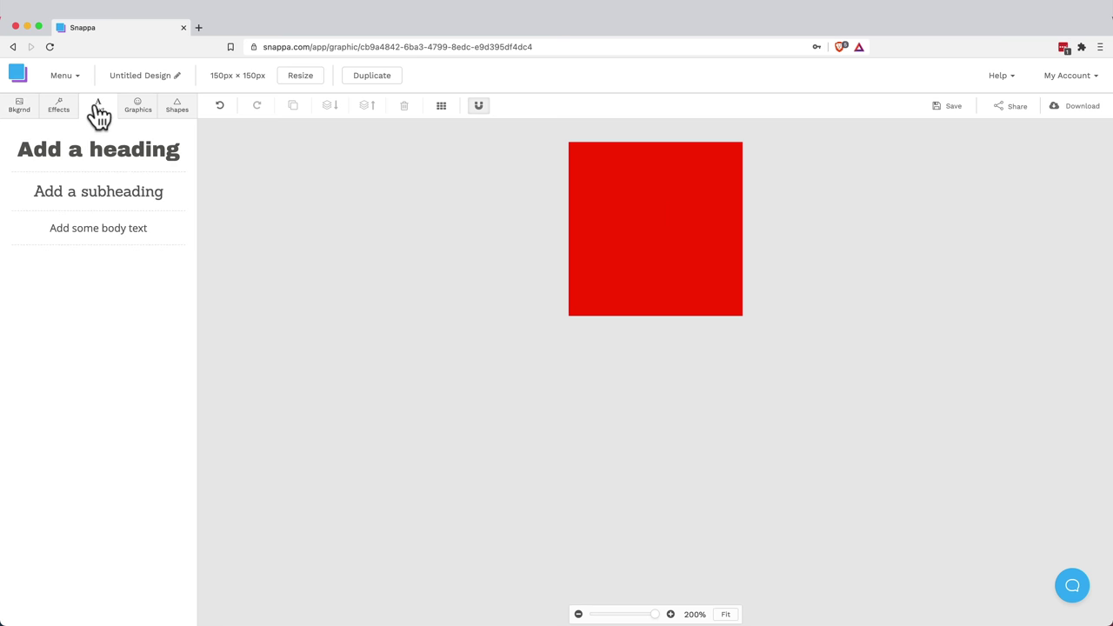
pyautogui.click(100, 164)
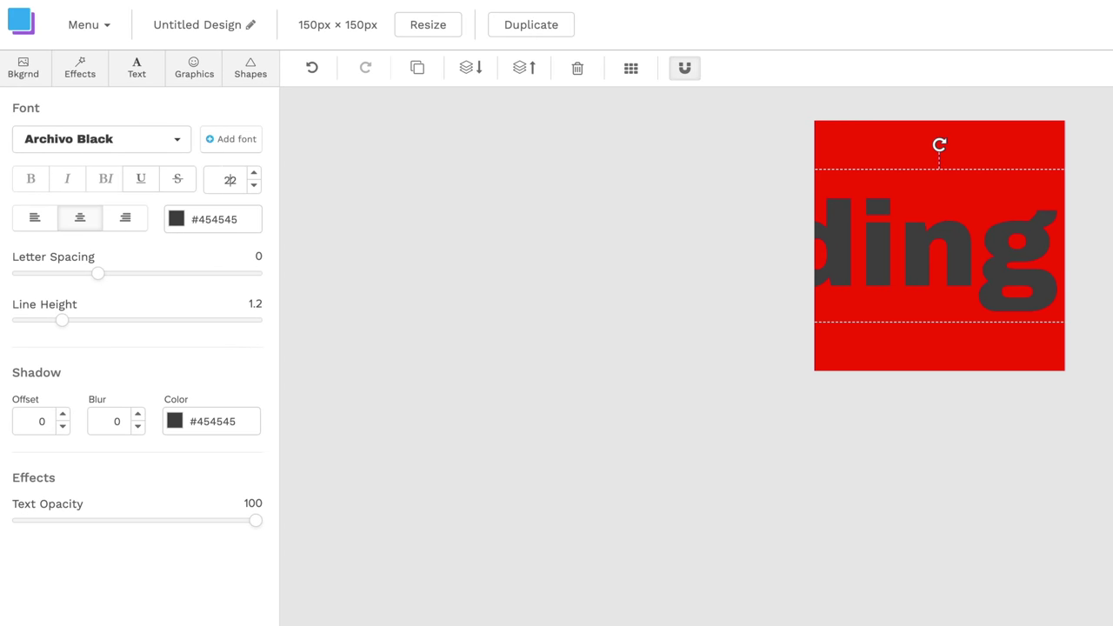
pyautogui.press('Return')
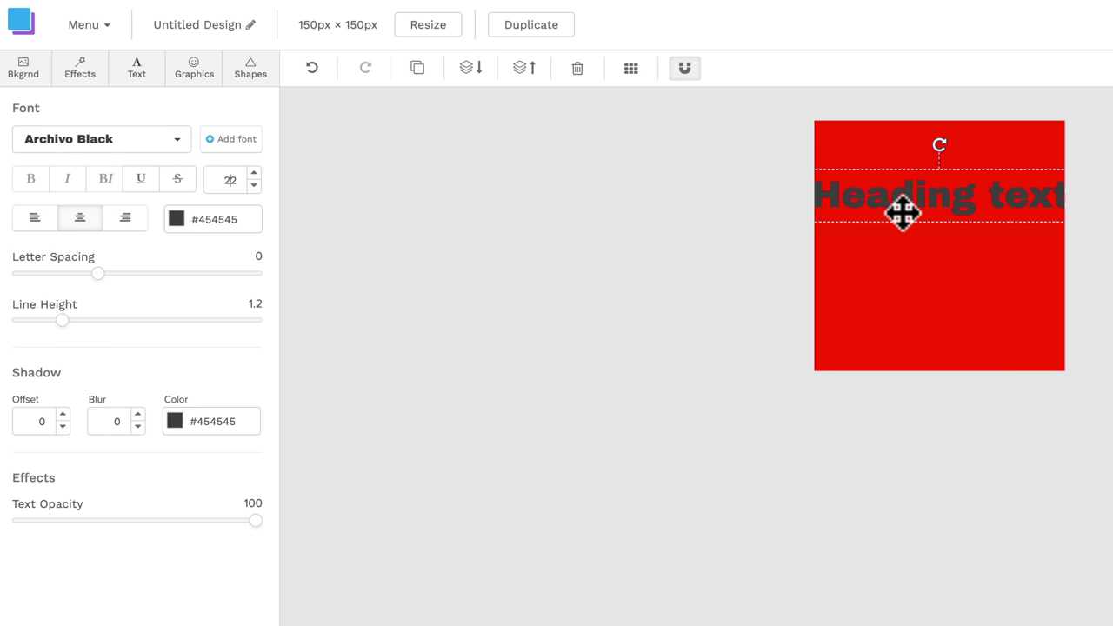
pyautogui.doubleClick(926, 200)
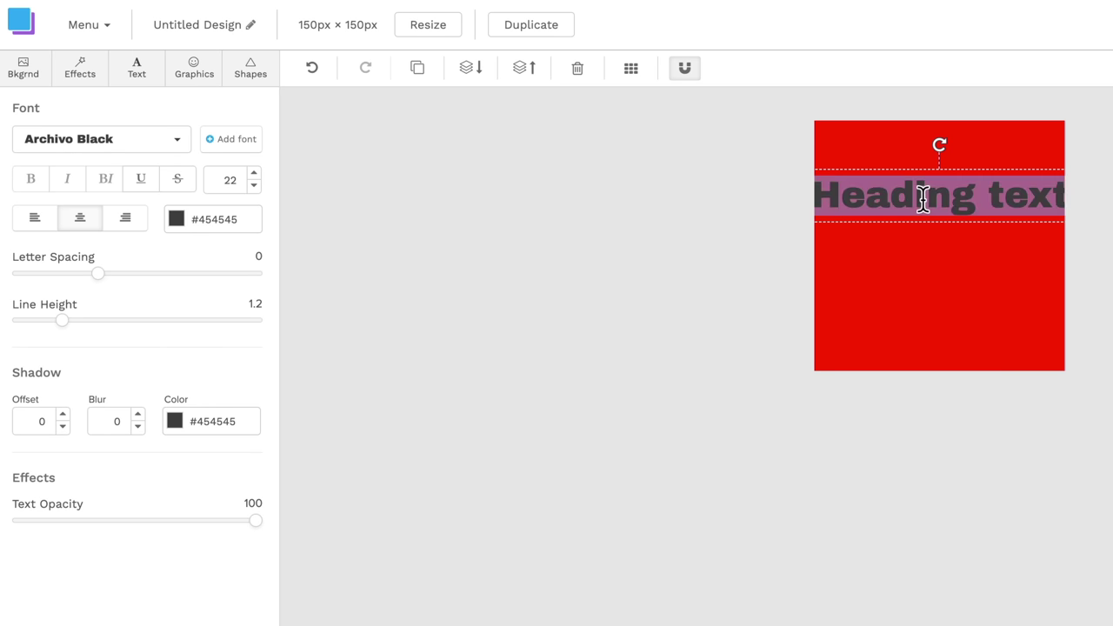
pyautogui.write('SUBSCRIBE')
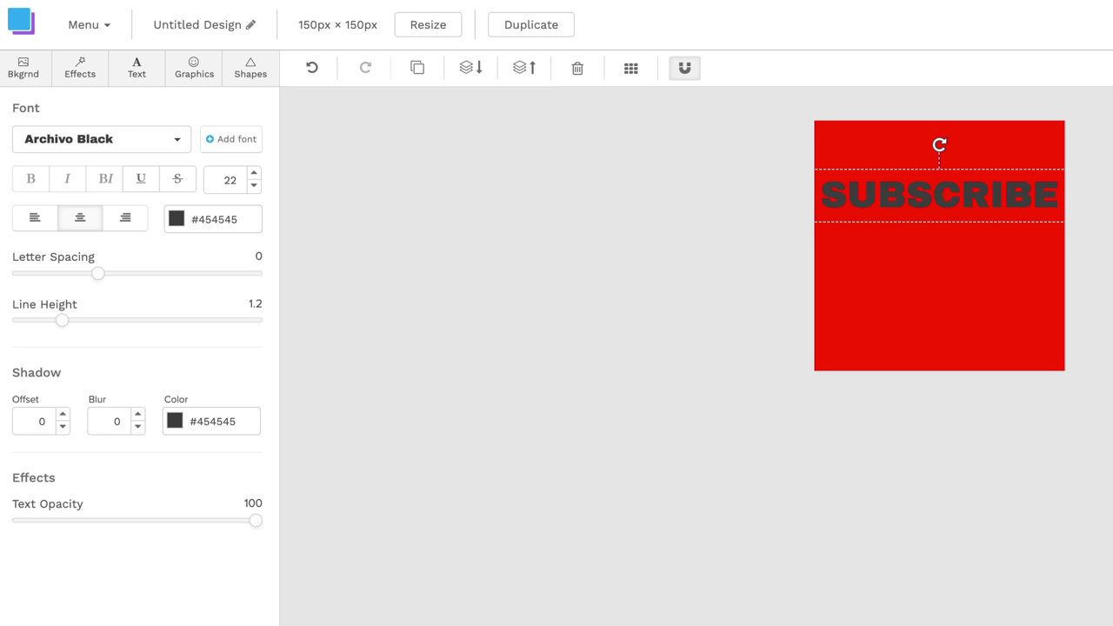
pyautogui.doubleClick(924, 202)
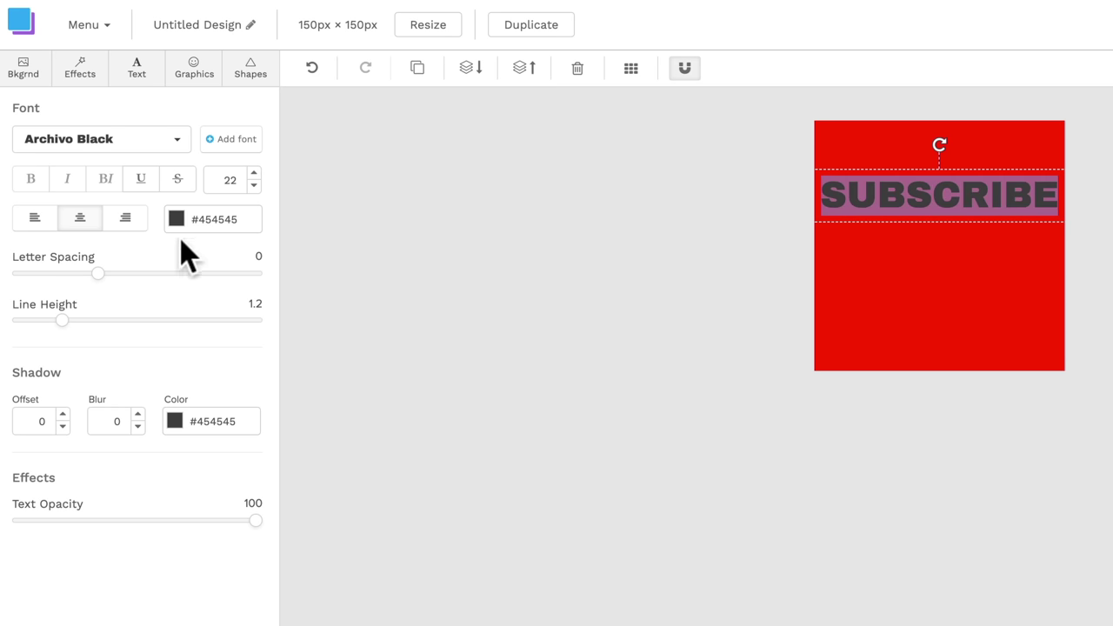
# Change the SUBSCRIBE heading to the Anton font at size 34.
pyautogui.click(159, 142)
pyautogui.scroll(-10, 120, 383)
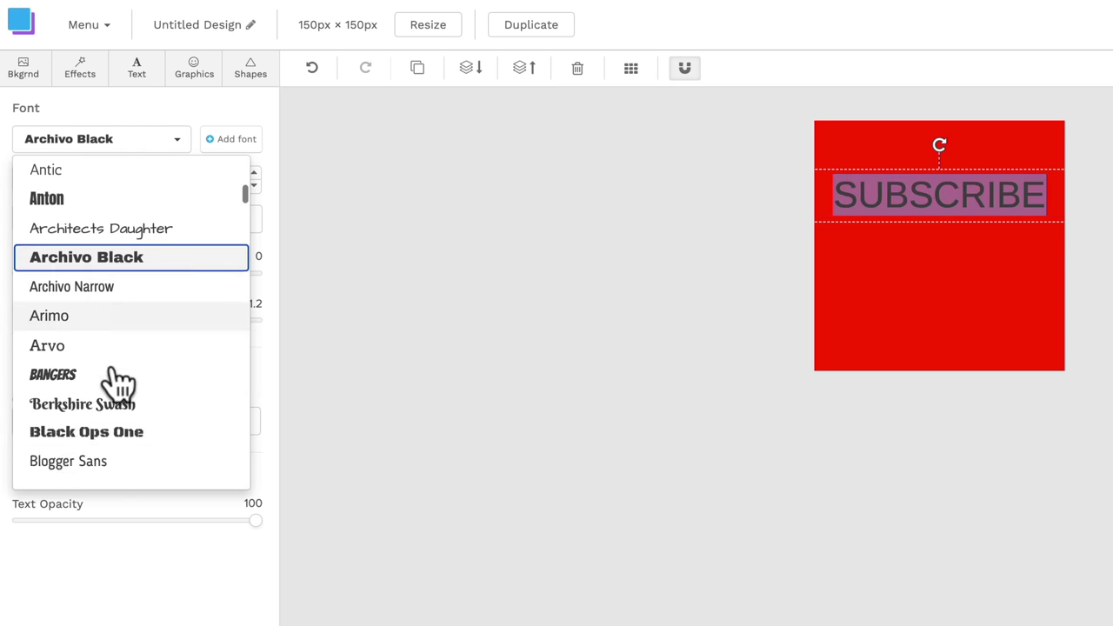
pyautogui.scroll(15, 119, 380)
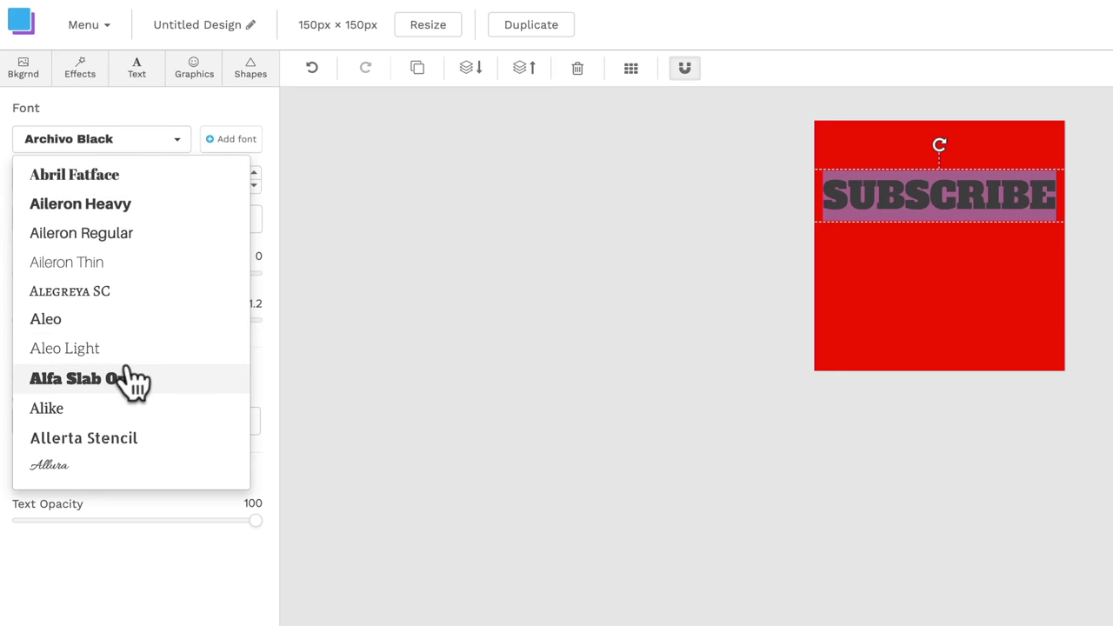
pyautogui.scroll(-5, 95, 296)
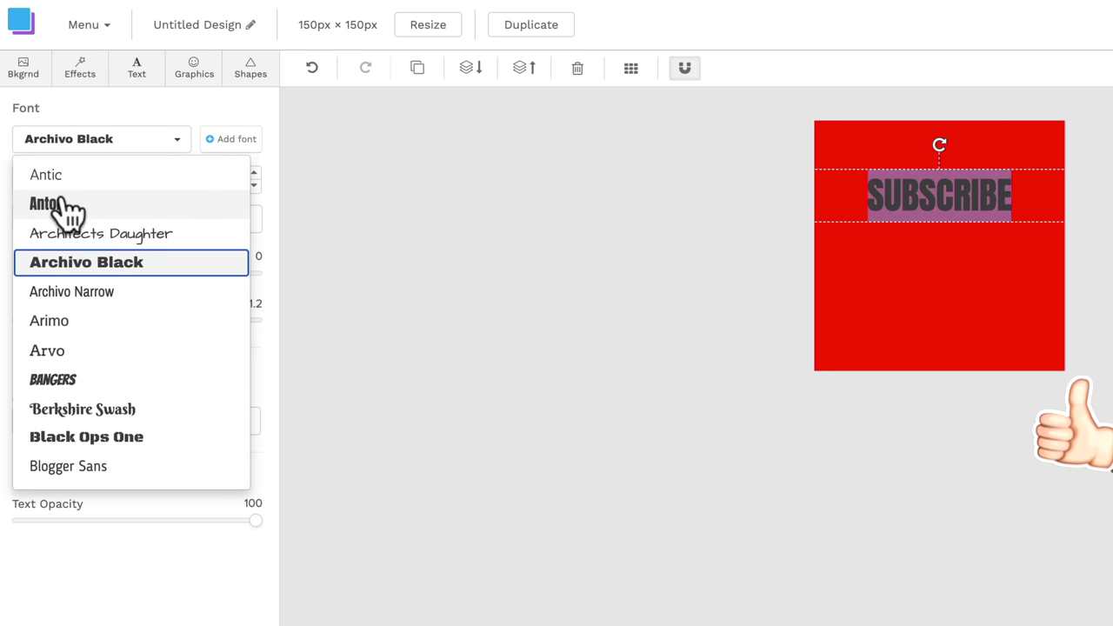
pyautogui.click(82, 204)
pyautogui.click(253, 173)
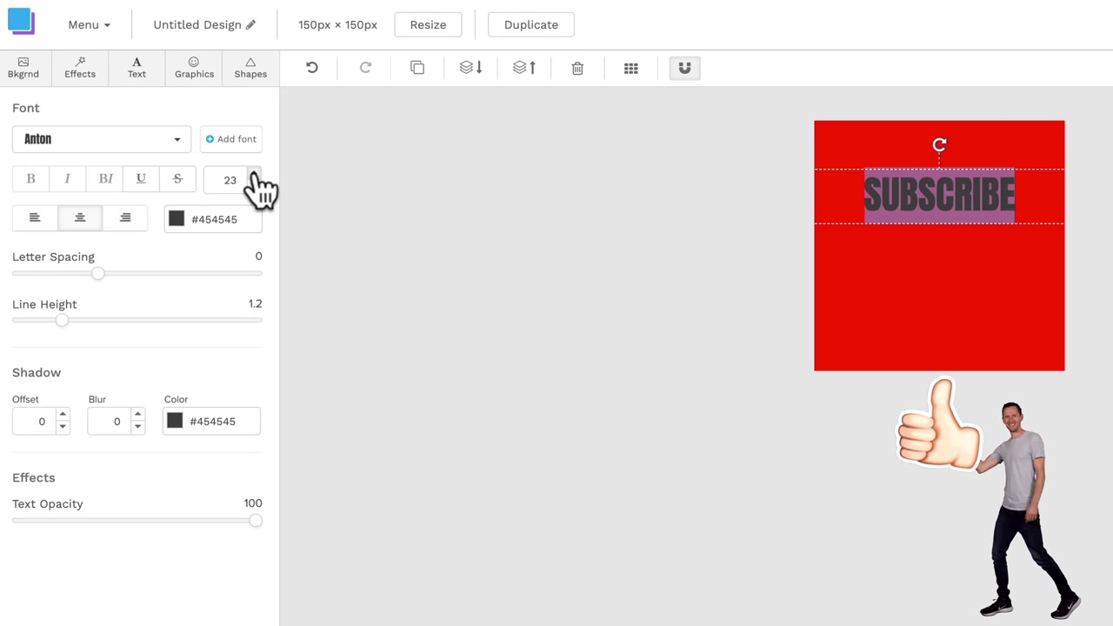
pyautogui.click(253, 173)
pyautogui.click(253, 173)
pyautogui.click(253, 173)
pyautogui.click(253, 173)
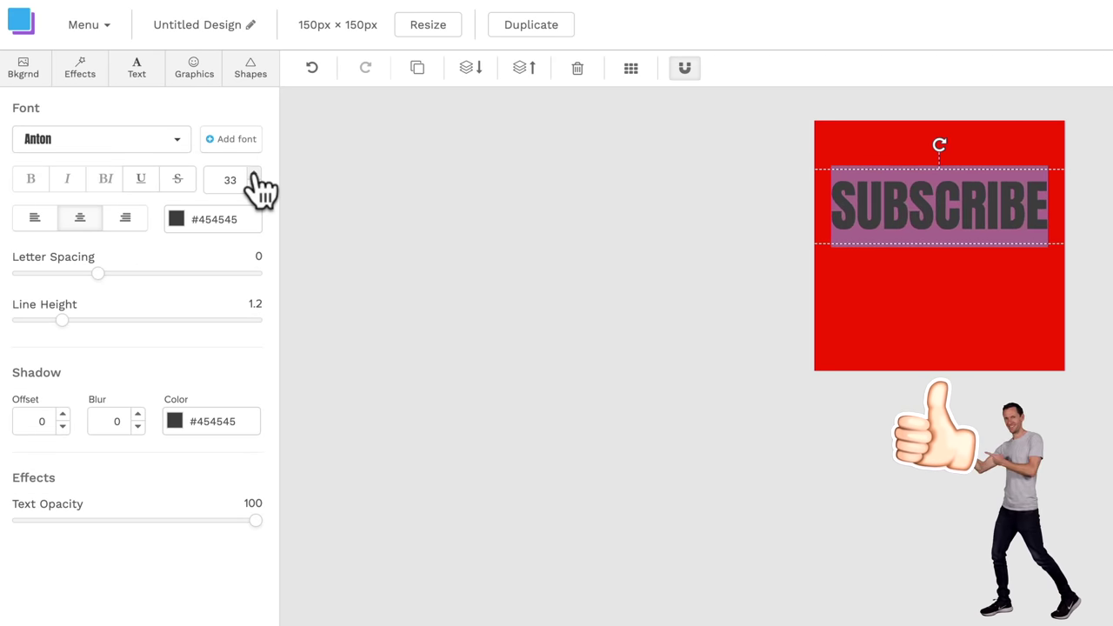
pyautogui.click(253, 173)
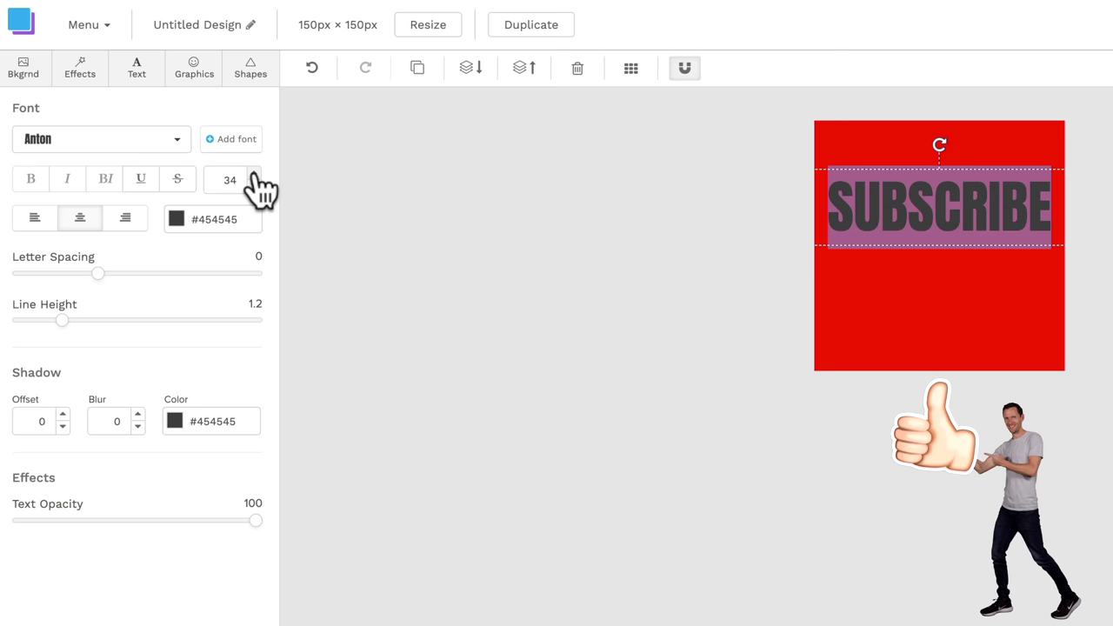
# Make SUBSCRIBE white and move it to the bottom of the red square.
pyautogui.click(181, 224)
pyautogui.moveTo(235, 318); pyautogui.dragTo(174, 287)
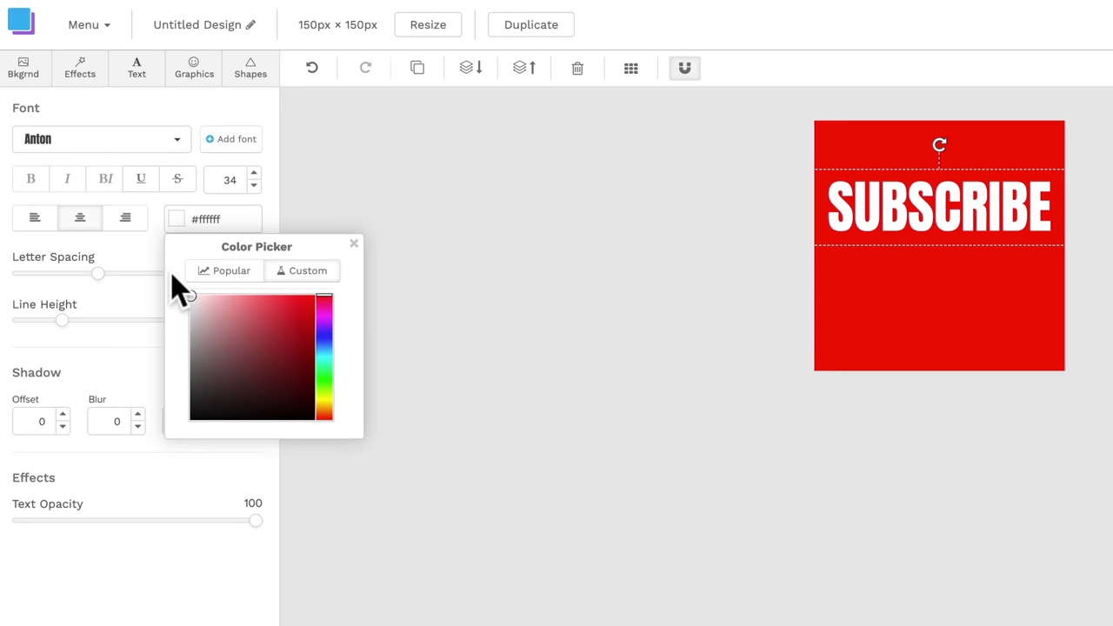
pyautogui.moveTo(928, 222); pyautogui.dragTo(929, 346)
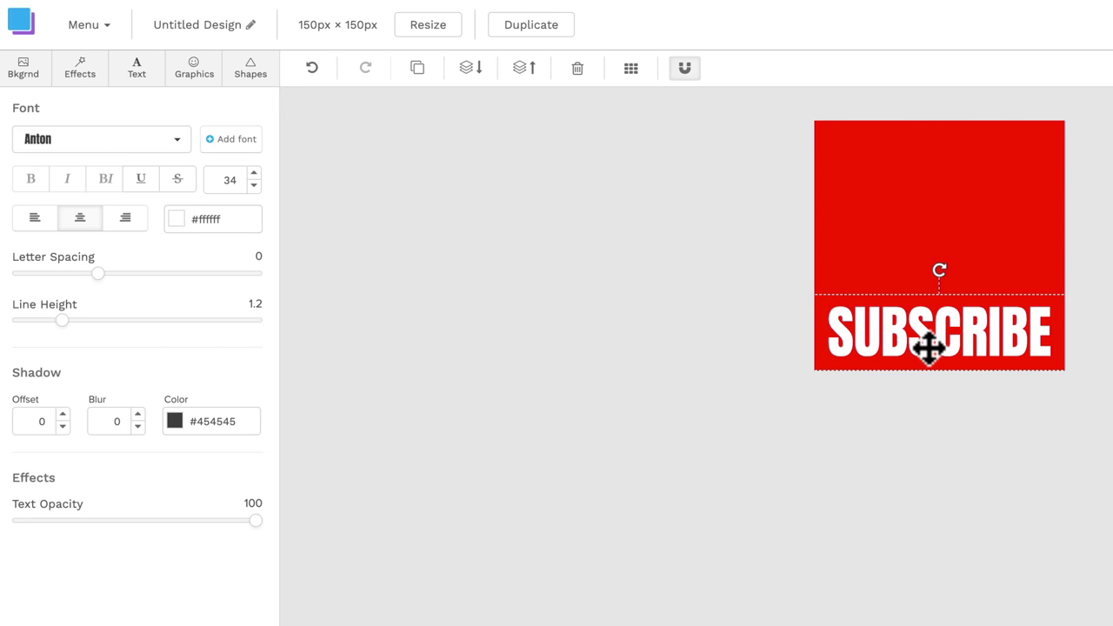
pyautogui.click(603, 280)
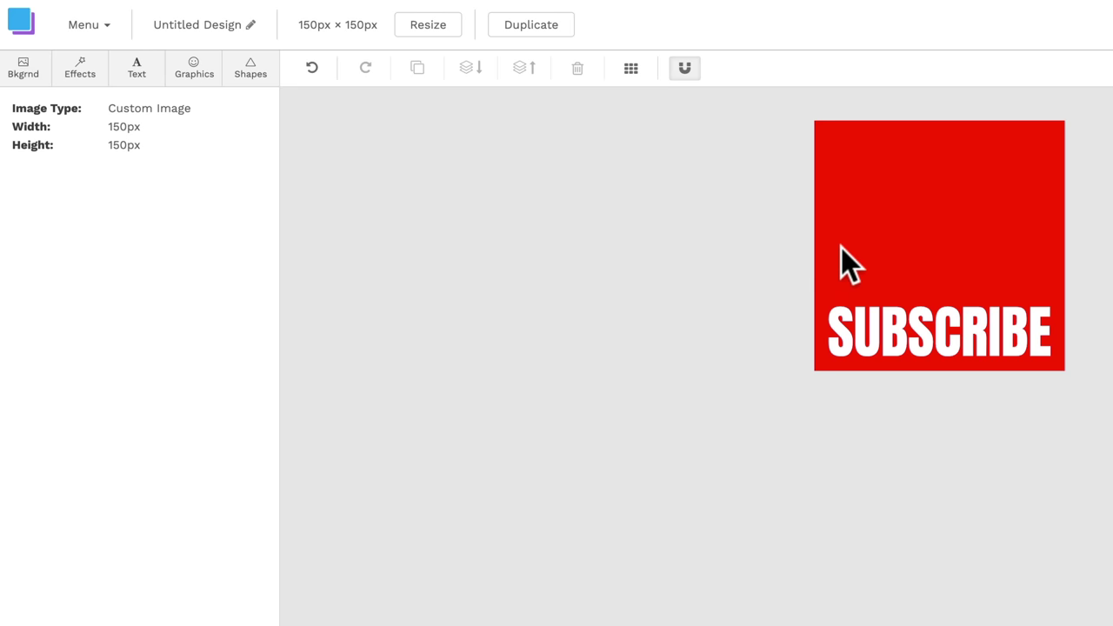
# Browse the Graphics library's Vectors, Photos and Uploads, then return to Icons.
pyautogui.click(199, 66)
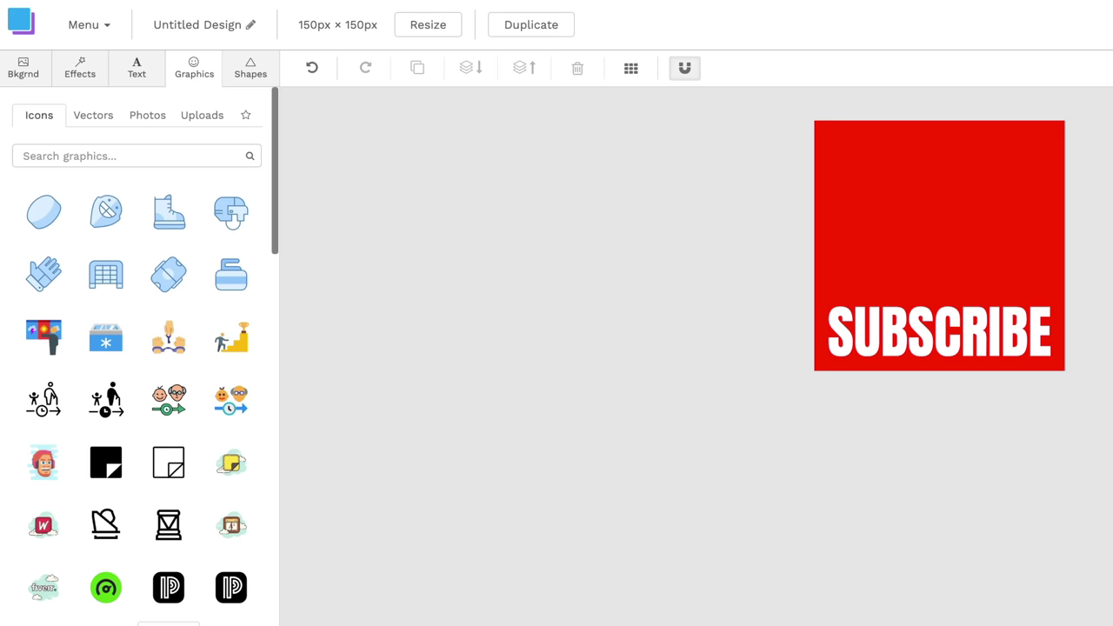
pyautogui.scroll(-10, 174, 313)
pyautogui.scroll(-5, 139, 391)
pyautogui.scroll(20, 139, 348)
pyautogui.click(92, 122)
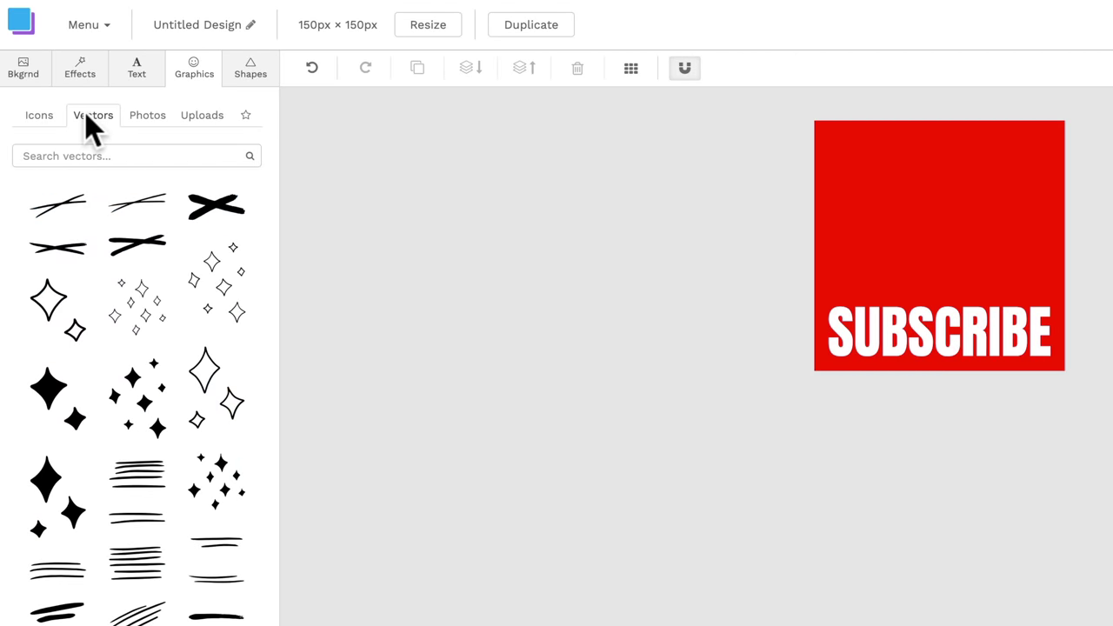
pyautogui.click(156, 122)
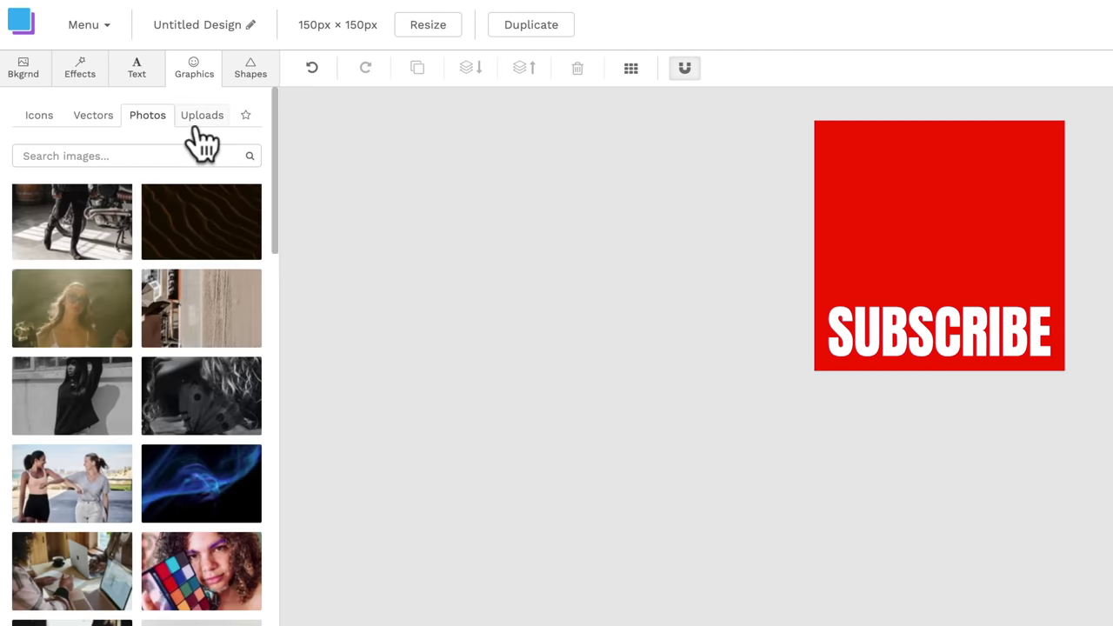
pyautogui.click(207, 122)
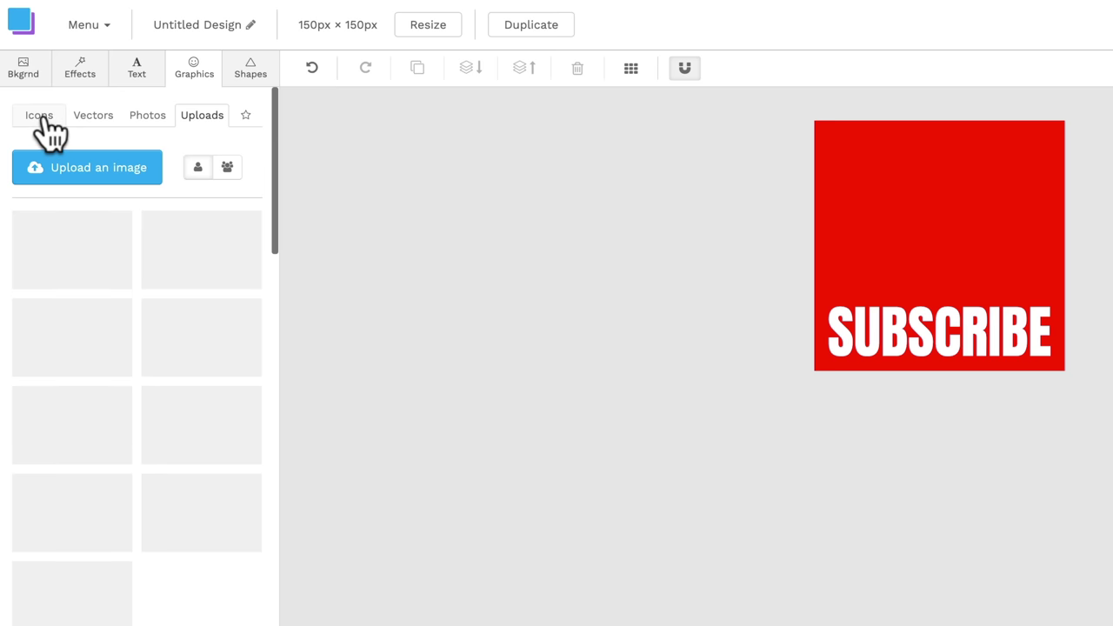
pyautogui.click(44, 121)
# Search the icons for youtube to list the play-button icons.
pyautogui.click(102, 156)
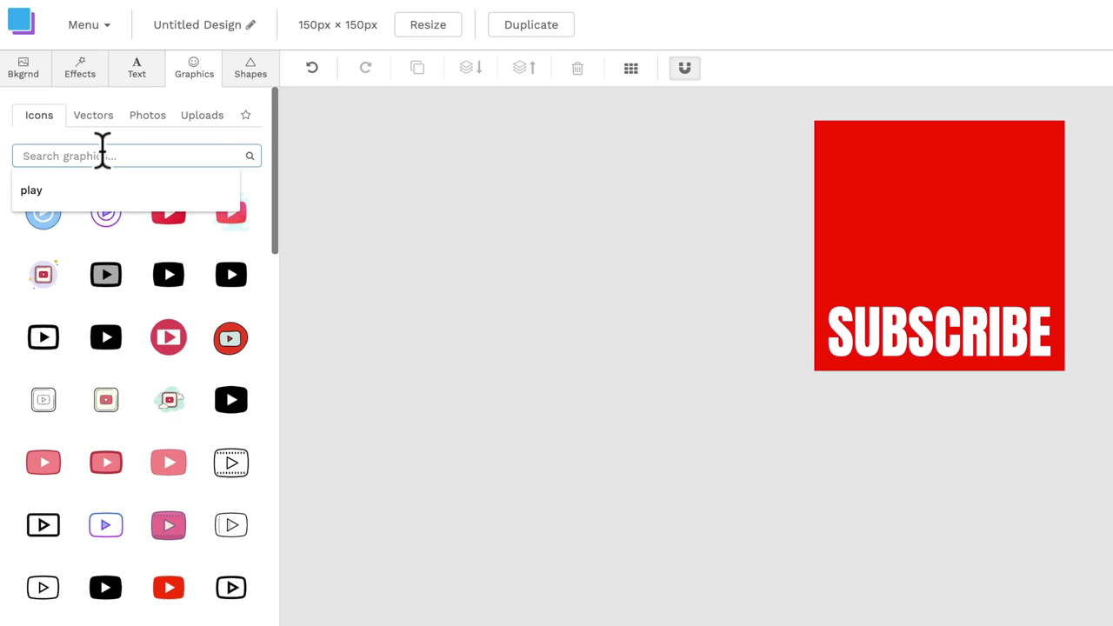
pyautogui.write('youtube')
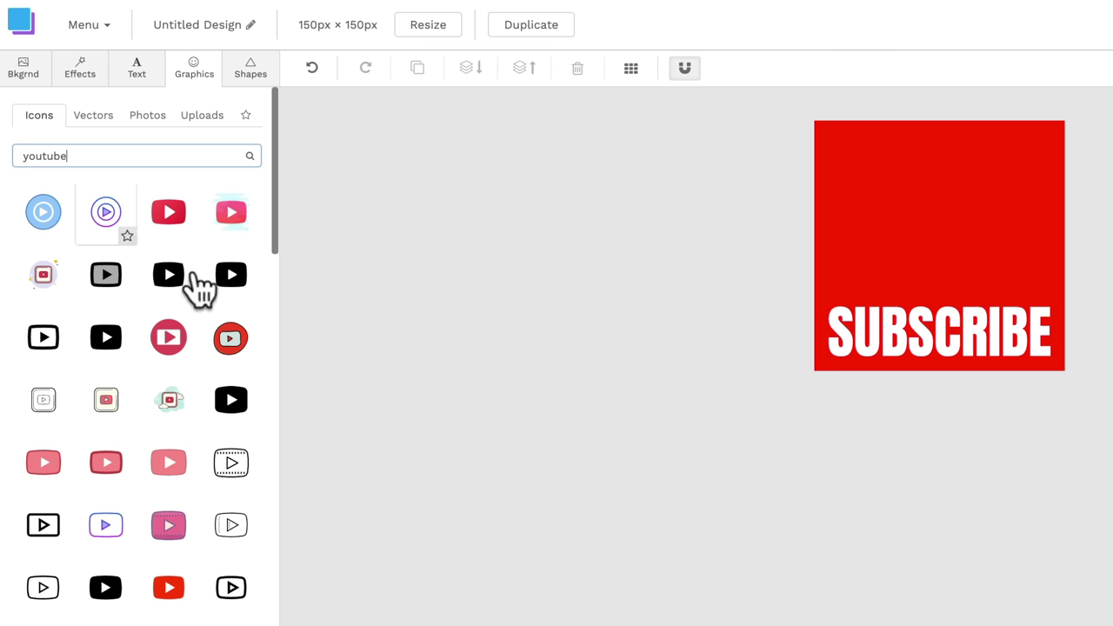
pyautogui.scroll(-10, 118, 529)
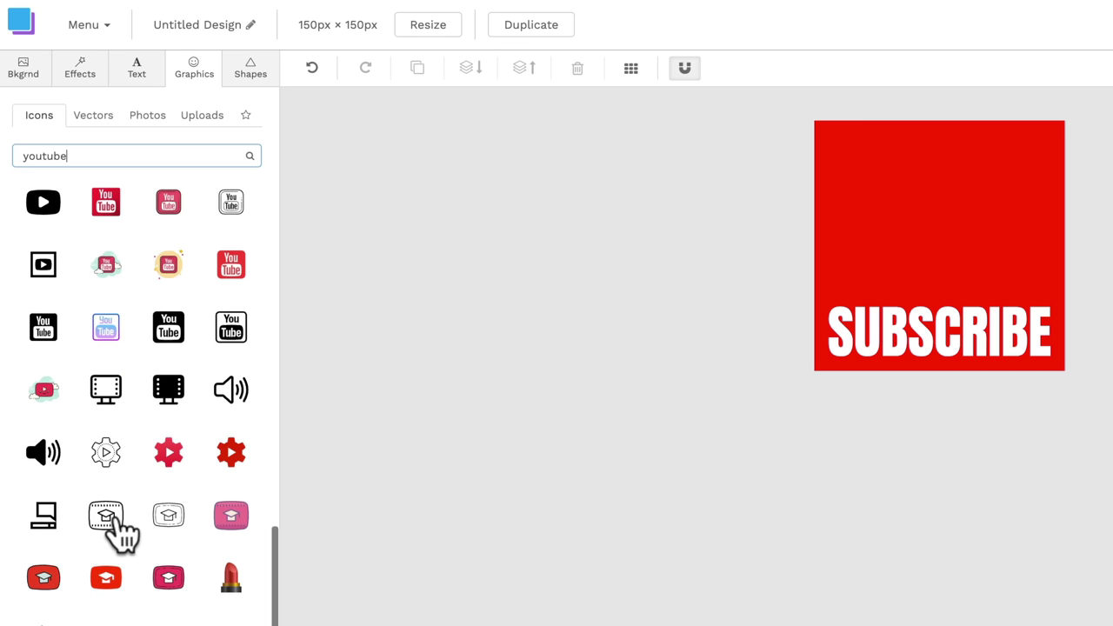
pyautogui.scroll(10, 117, 529)
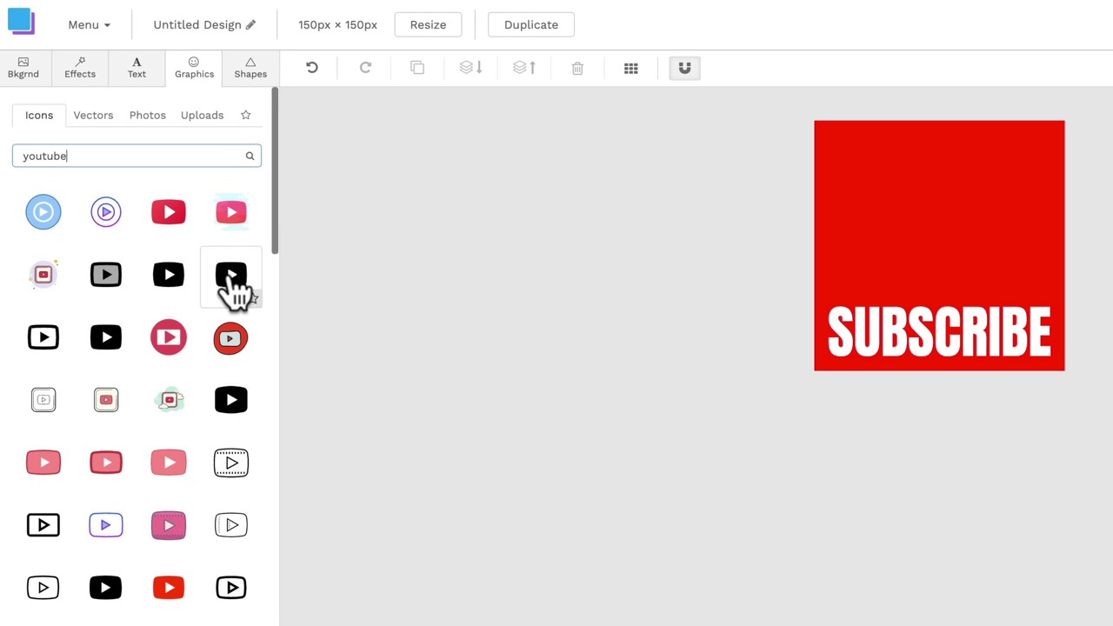
# Add the YouTube play icon, fill it white #ffffff, and enlarge it above SUBSCRIBE.
pyautogui.click(106, 333)
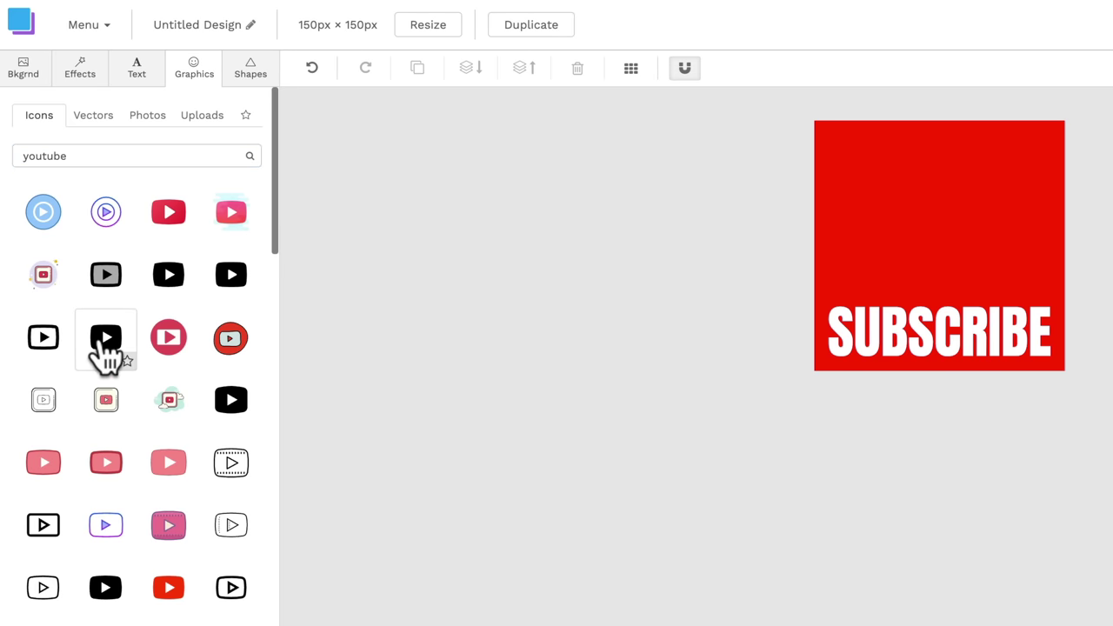
pyautogui.click(967, 232)
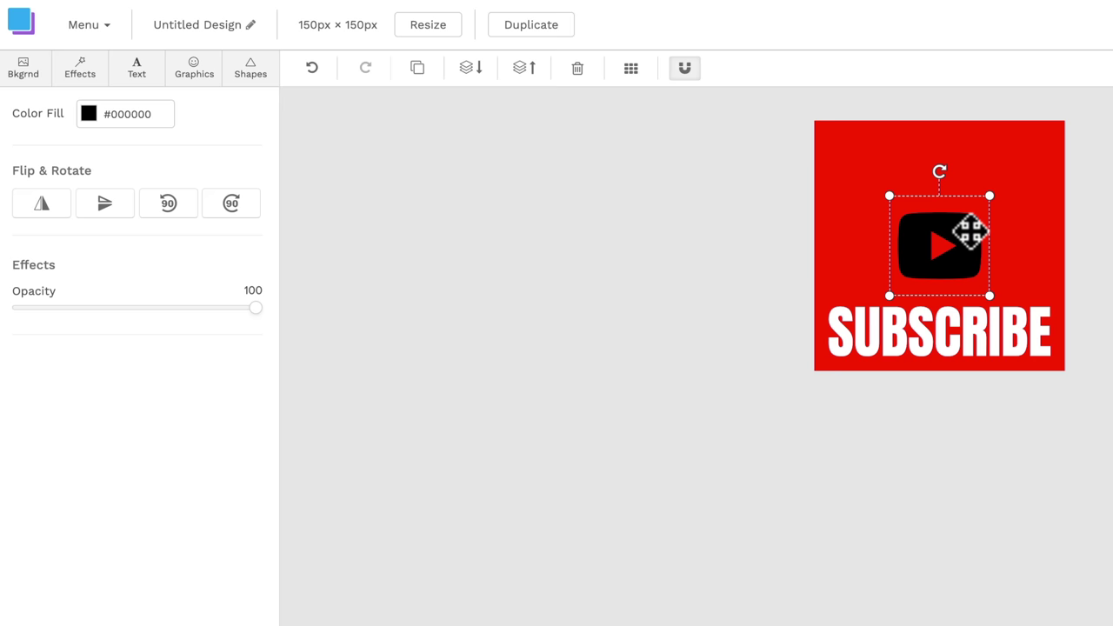
pyautogui.click(88, 115)
pyautogui.moveTo(112, 218); pyautogui.dragTo(103, 190)
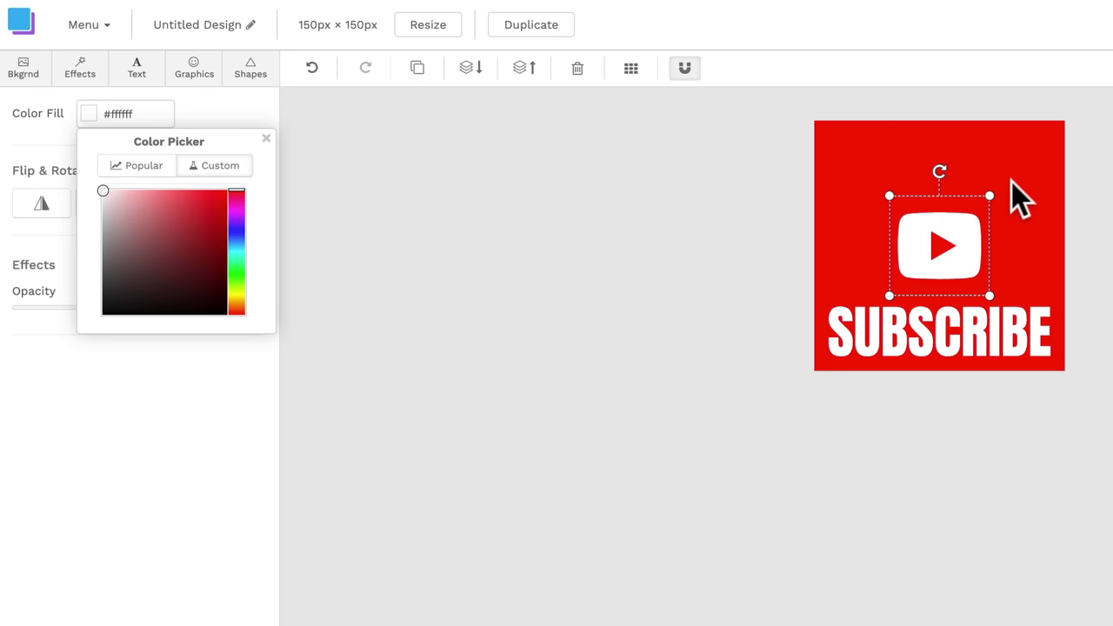
pyautogui.moveTo(989, 195); pyautogui.dragTo(1026, 161)
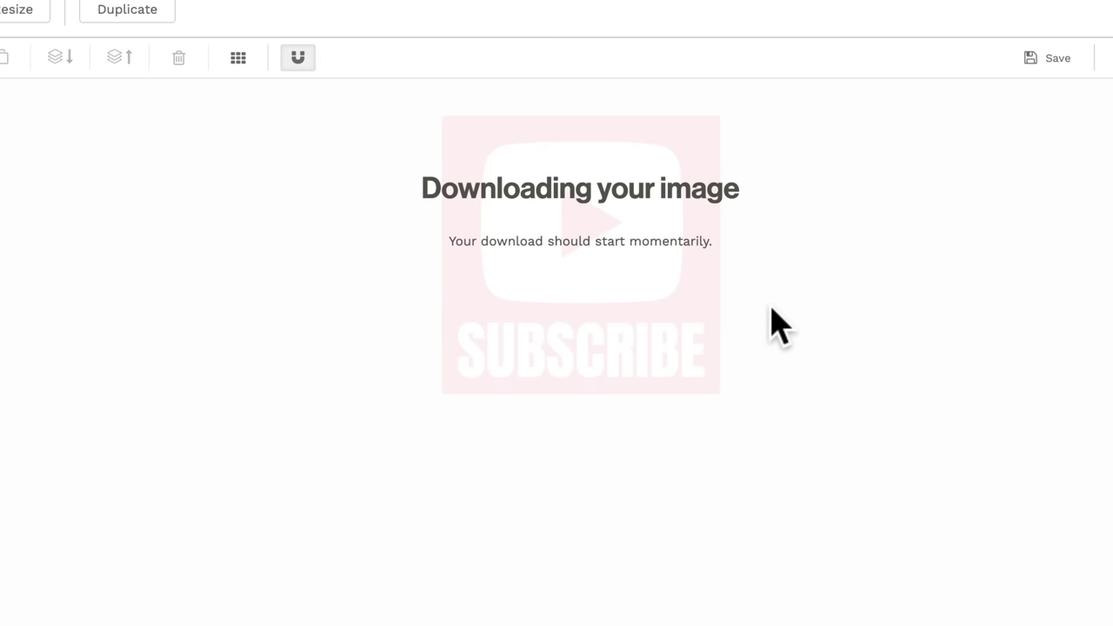
# Save the JPEG download as YT-Watermark.jpg on the Desktop.
pyautogui.write('Y')
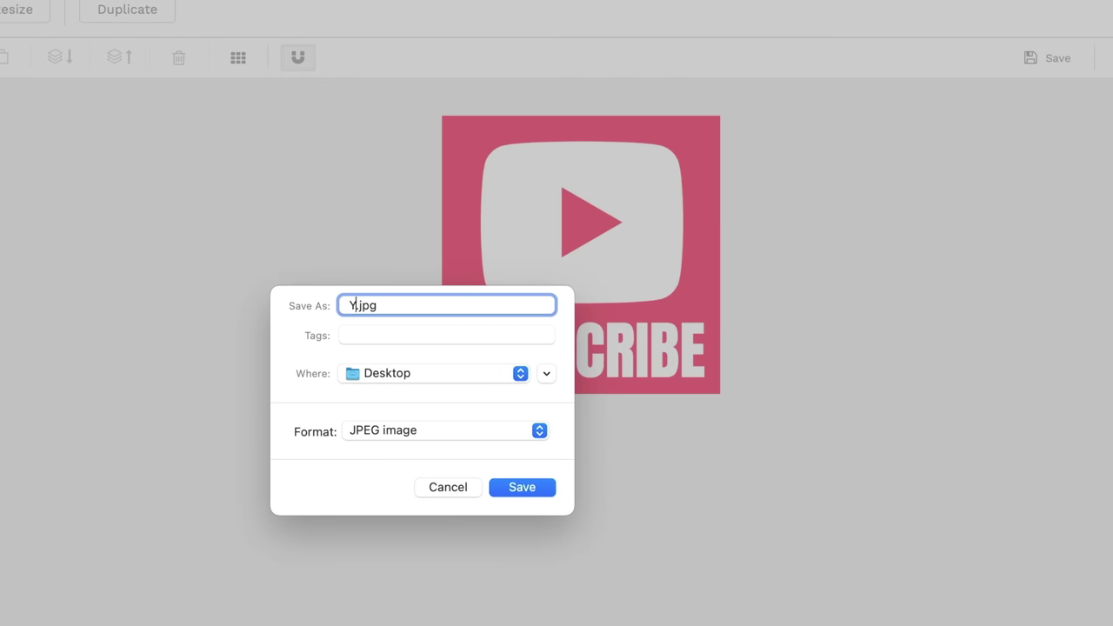
pyautogui.write('T-Watermark')
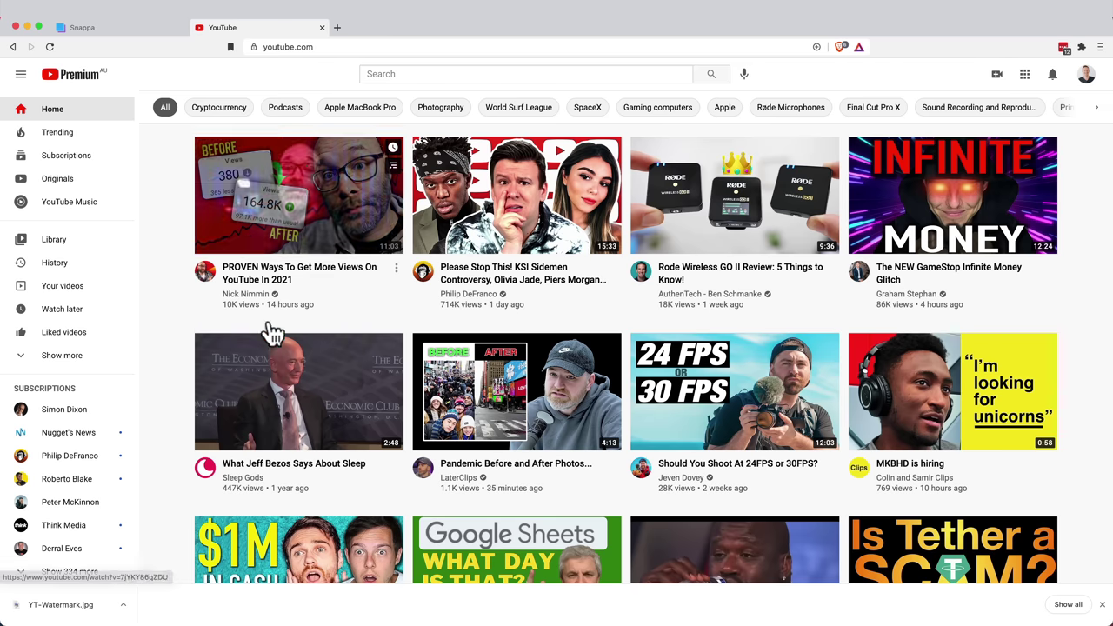
# Go to YouTube Studio's Customization > Branding and remove the existing video watermark.
pyautogui.click(1086, 77)
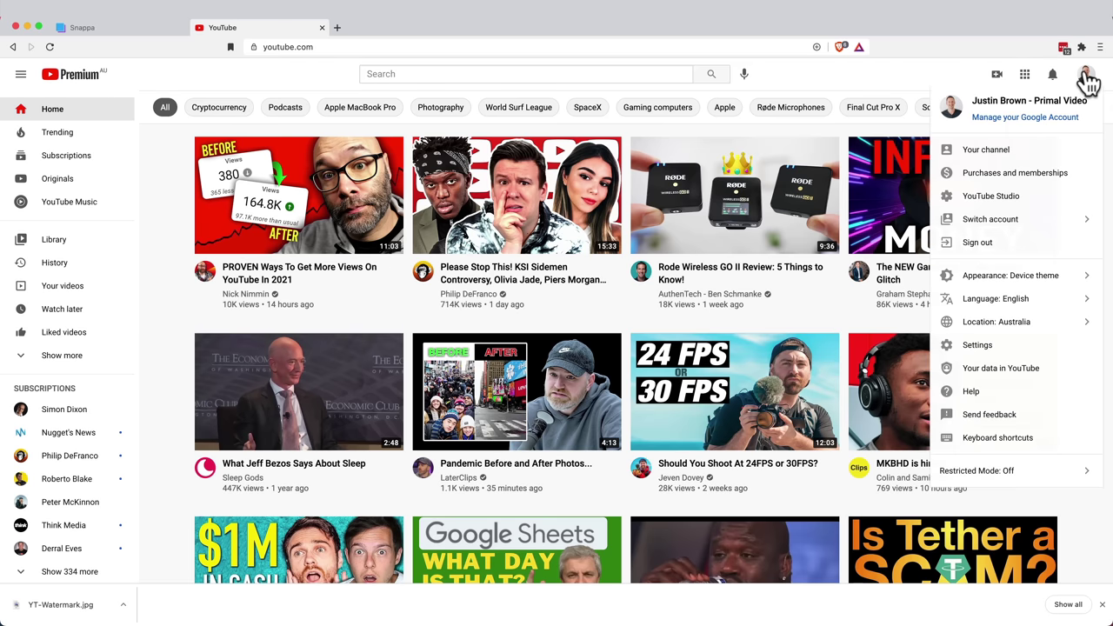
pyautogui.click(1016, 198)
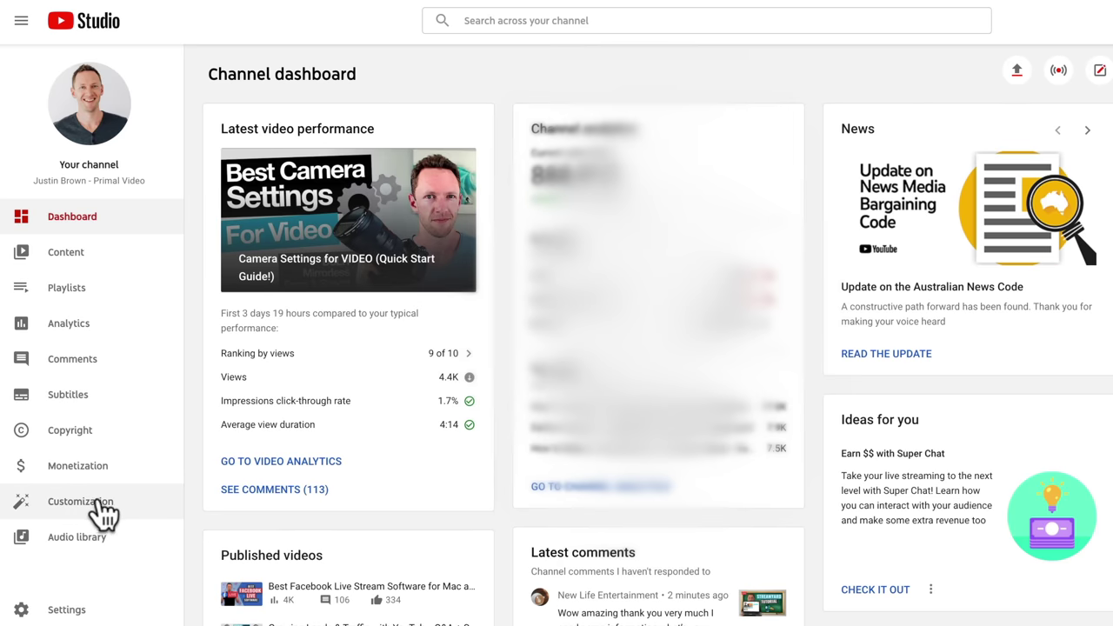
pyautogui.click(97, 504)
pyautogui.click(303, 118)
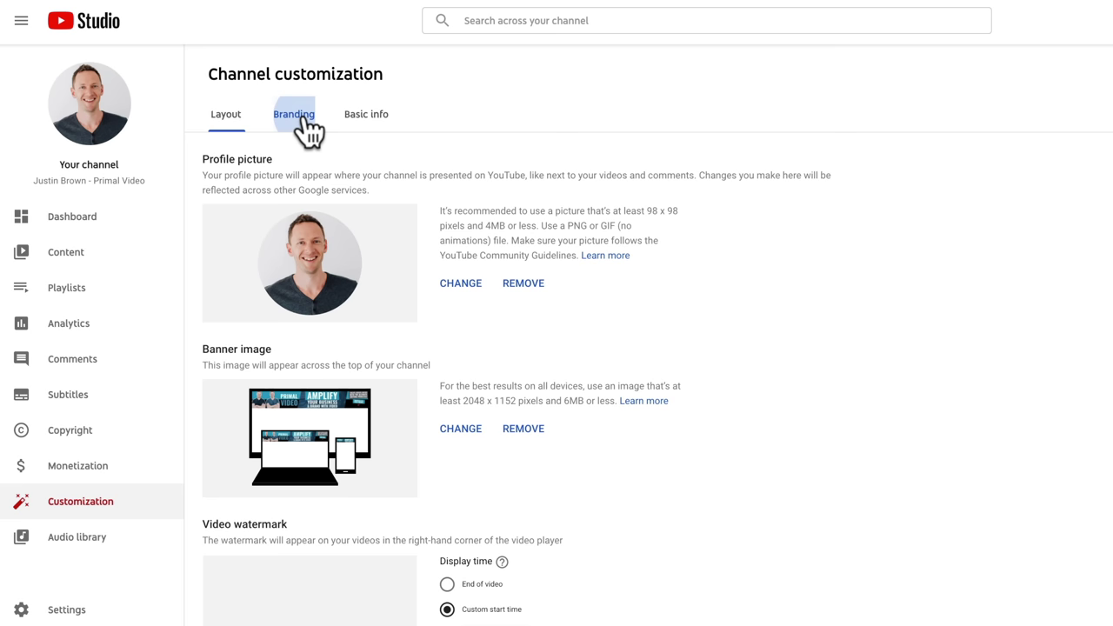
pyautogui.scroll(-2, 808, 526)
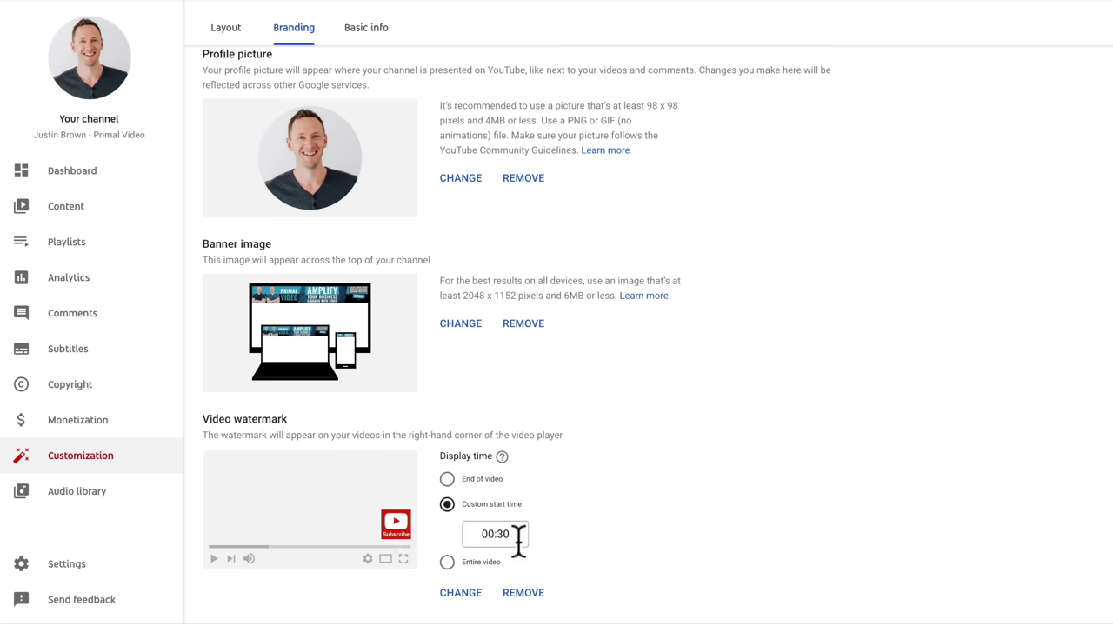
pyautogui.click(530, 594)
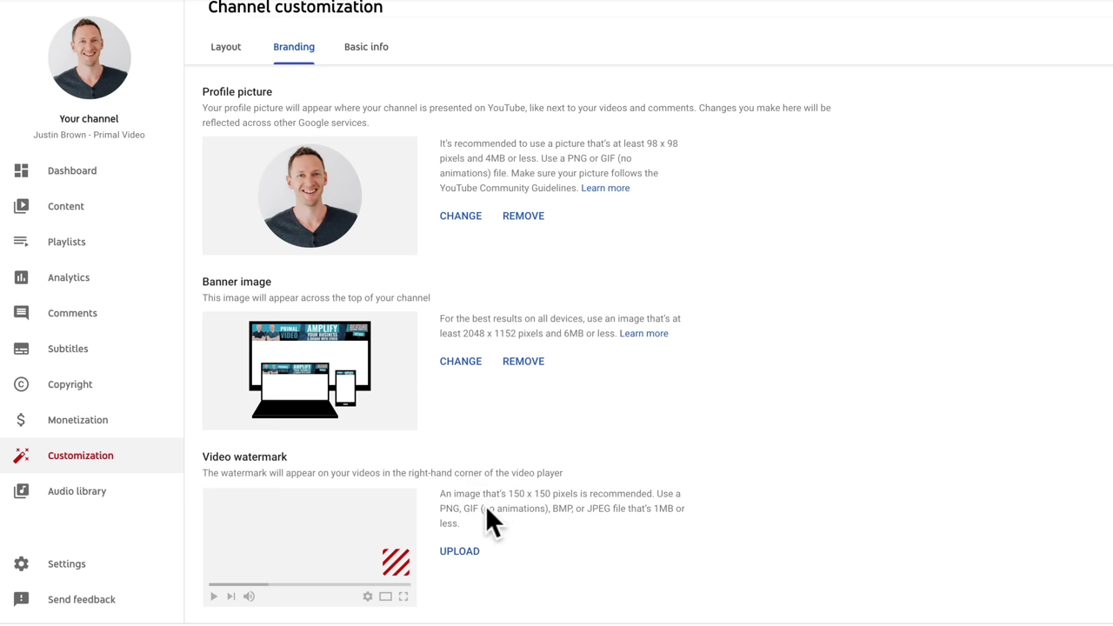
# Upload YT-Watermark.jpg as the video watermark and accept its framing with DONE.
pyautogui.click(458, 552)
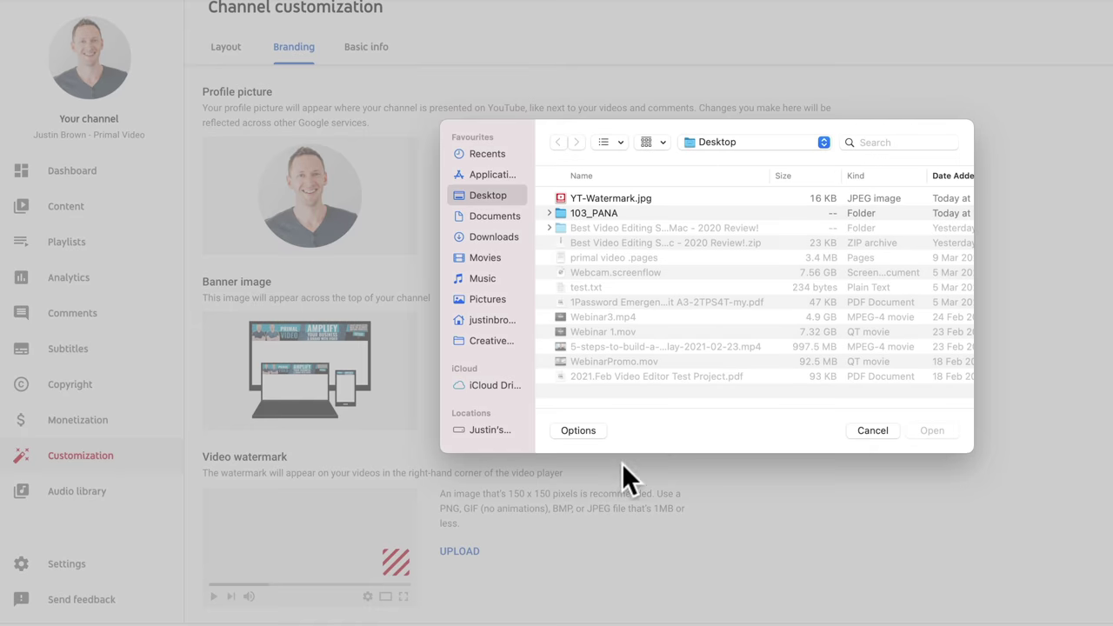
pyautogui.click(604, 200)
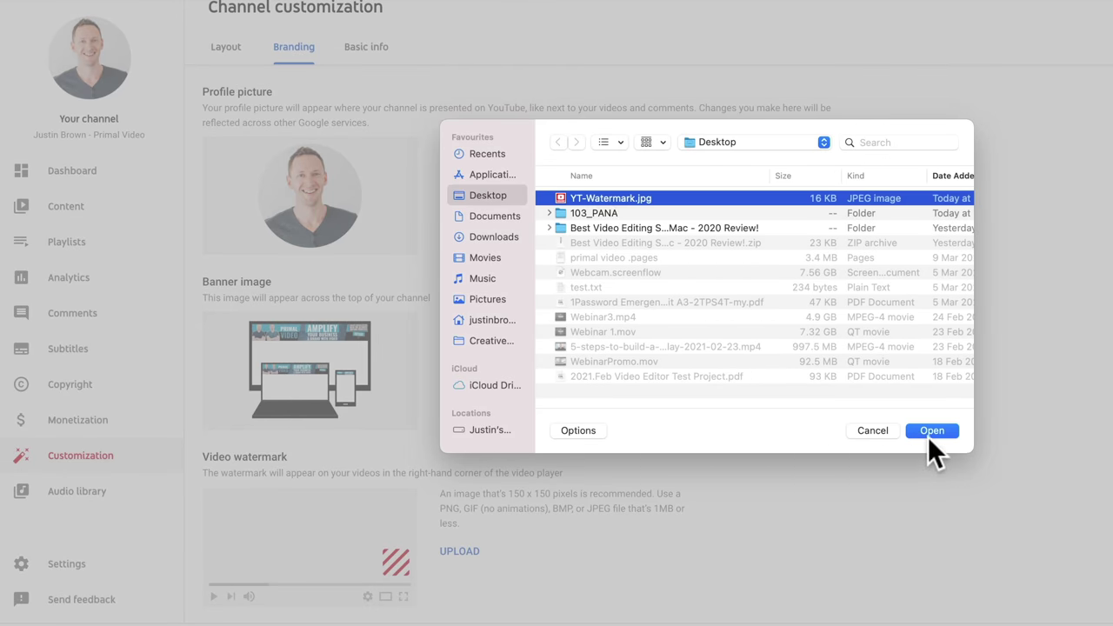
pyautogui.click(930, 431)
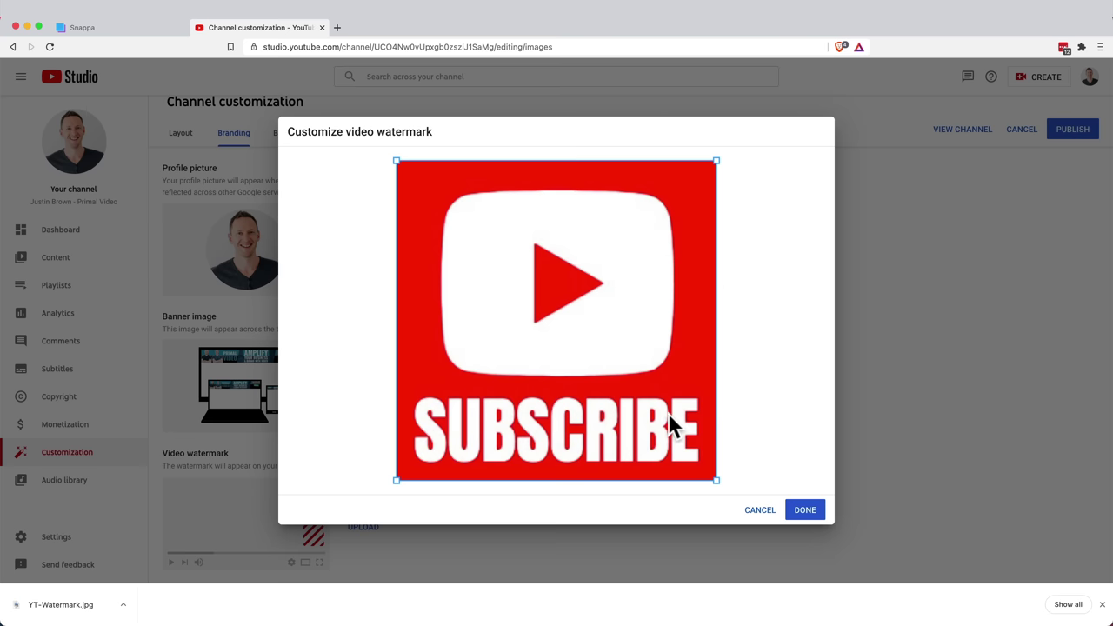
pyautogui.click(809, 525)
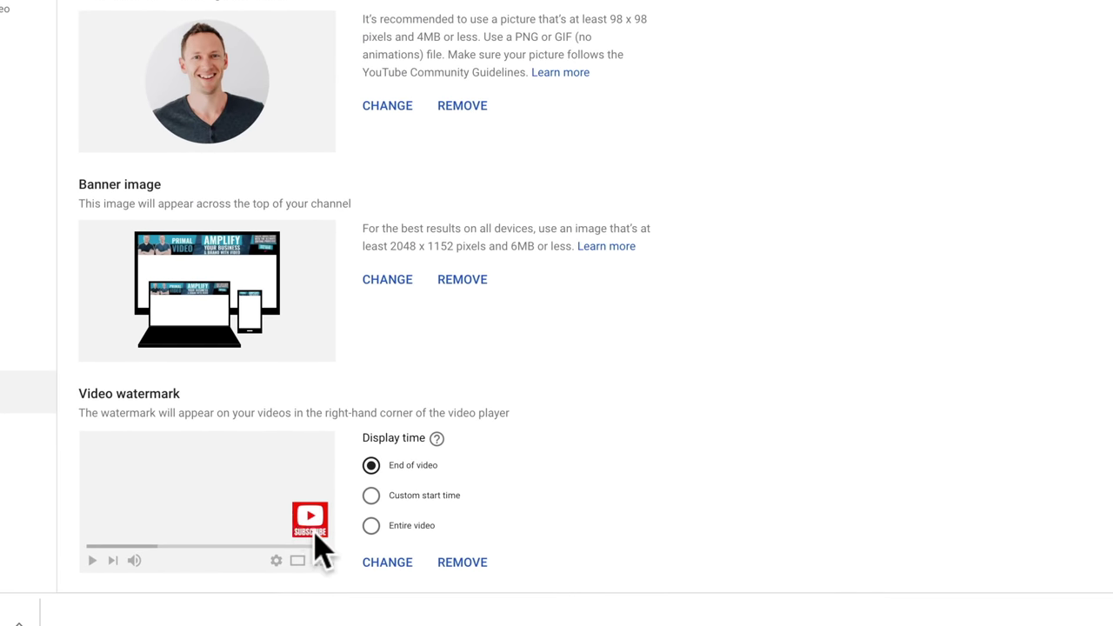
# Set the watermark display time to a custom start of 00:30 and publish the branding changes.
pyautogui.scroll(-1, 389, 406)
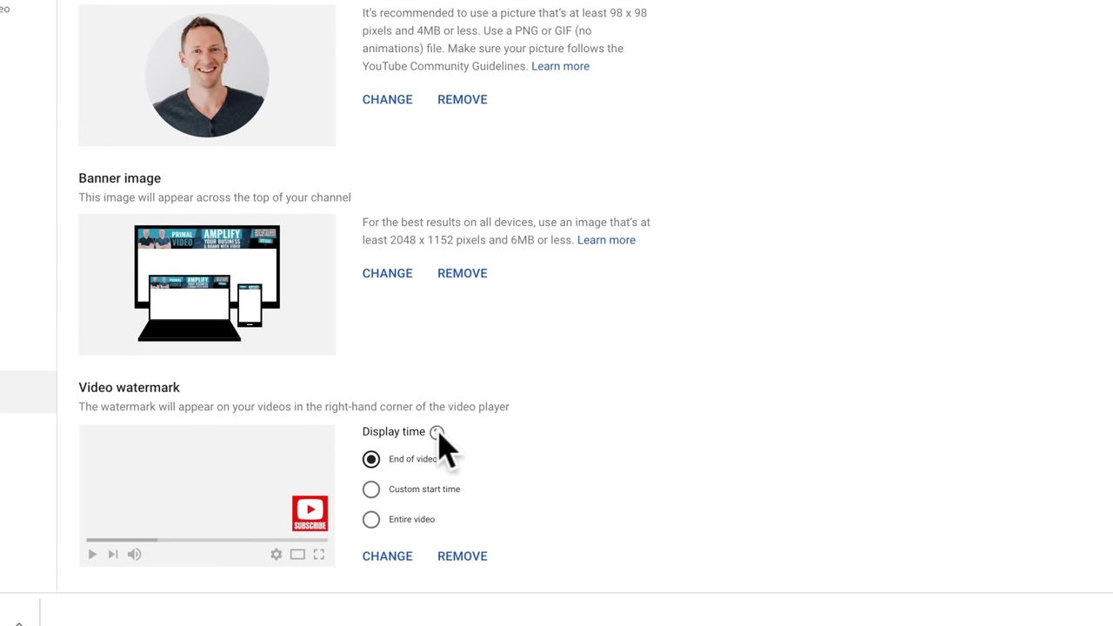
pyautogui.moveTo(438, 434)
pyautogui.click(372, 520)
pyautogui.click(372, 490)
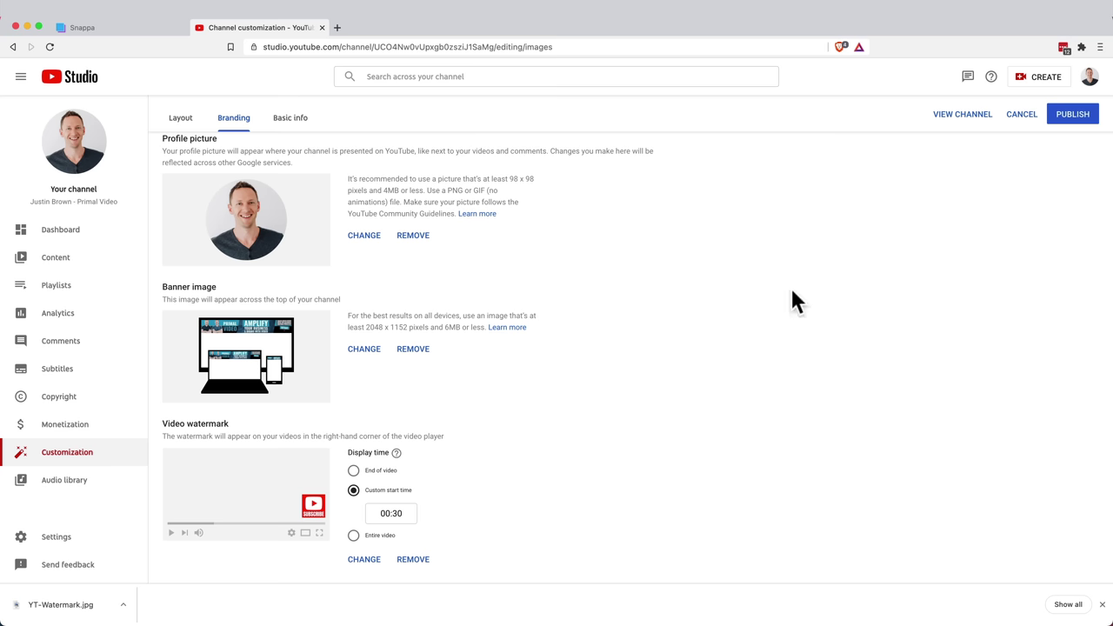
pyautogui.click(1078, 120)
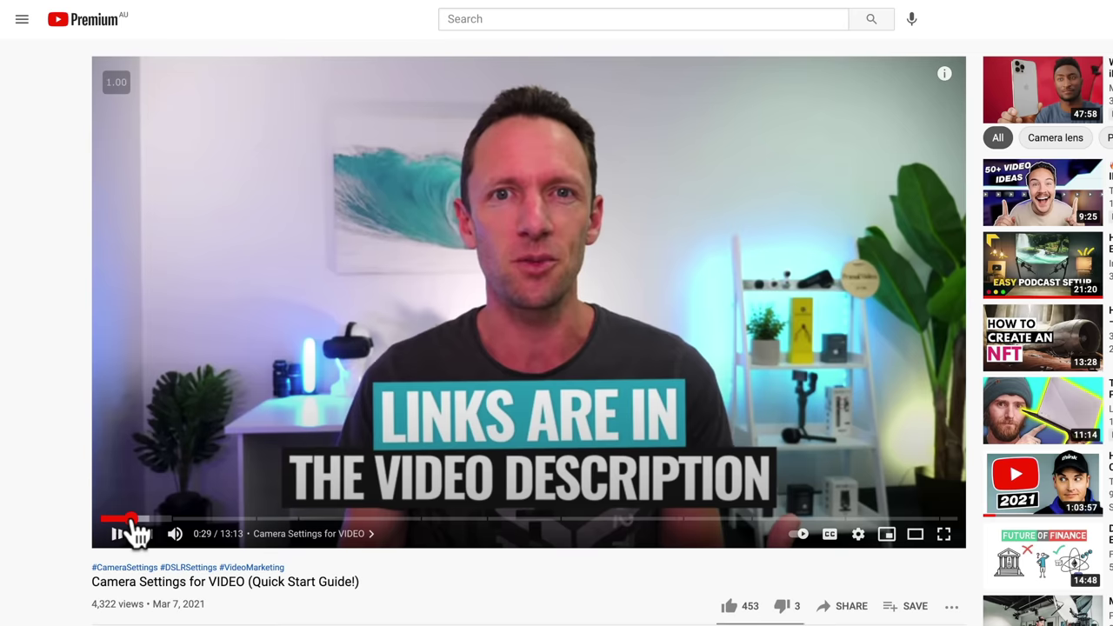
# Skip the channel video to about 0:30 to check that the red SUBSCRIBE watermark appears.
pyautogui.click(133, 520)
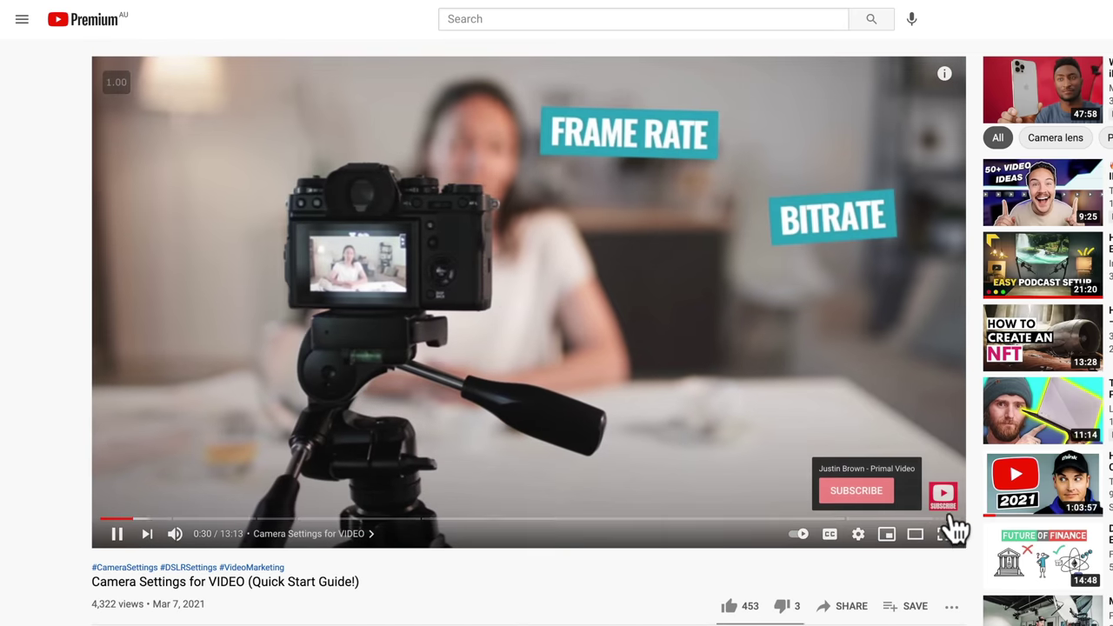